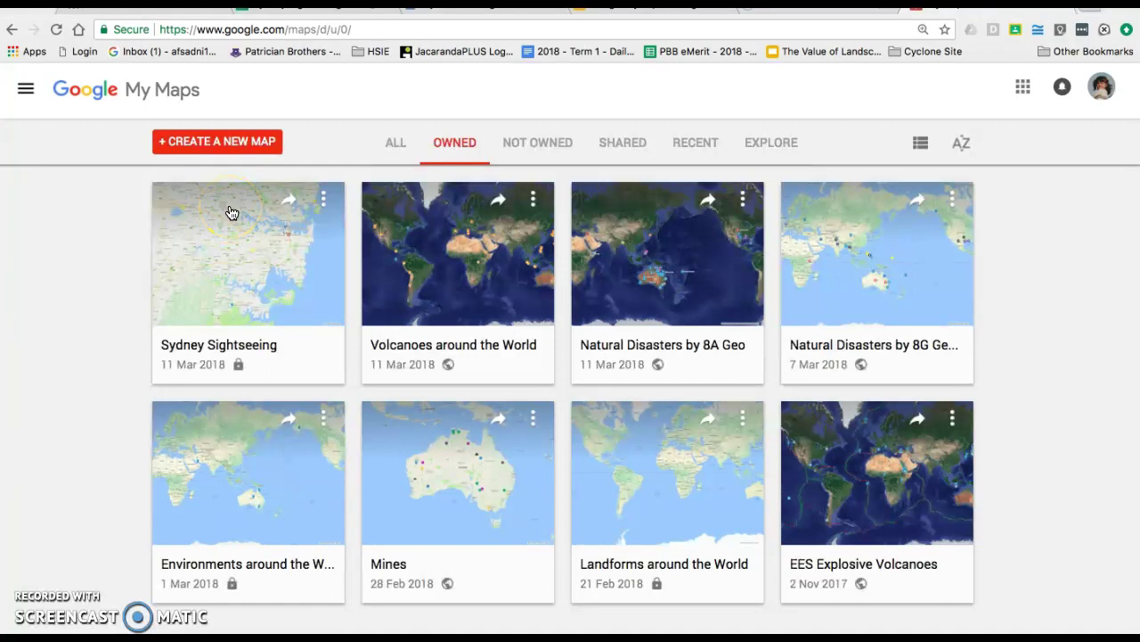
Open the Sydney Sightseeing map and switch the active layer between Leisure and Museums, ending on Museums
left_click(257, 327)
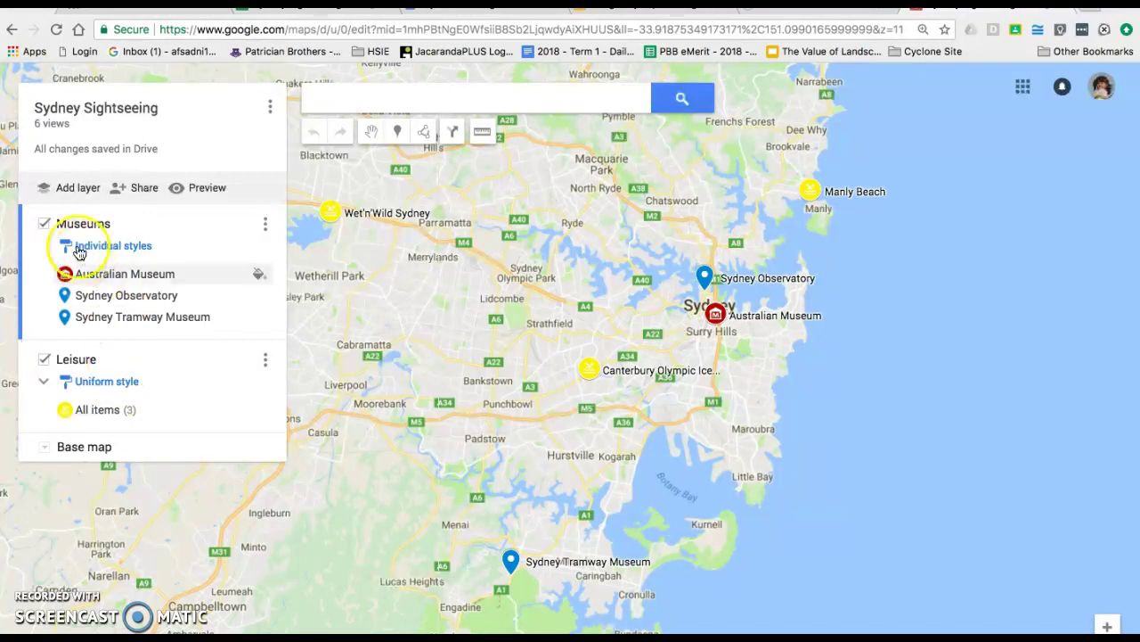
left_click(25, 367)
left_click(23, 275)
left_click(23, 370)
left_click(21, 327)
left_click(19, 396)
left_click(20, 318)
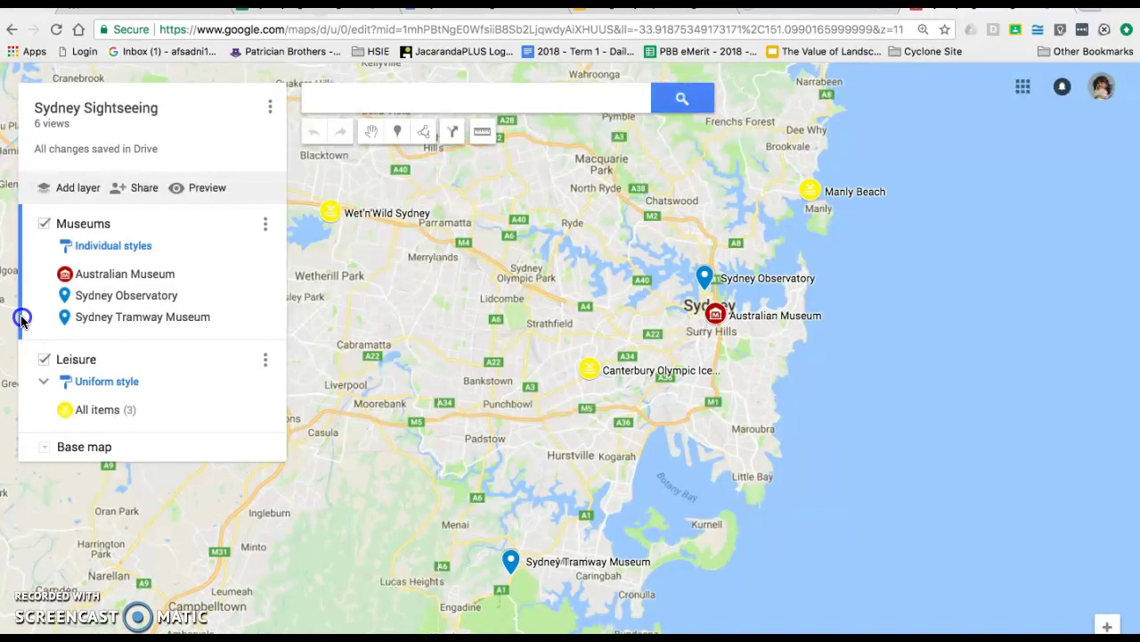
Turn the Museums layer's visibility off and on again, and do the same for the Leisure layer
left_click(44, 225)
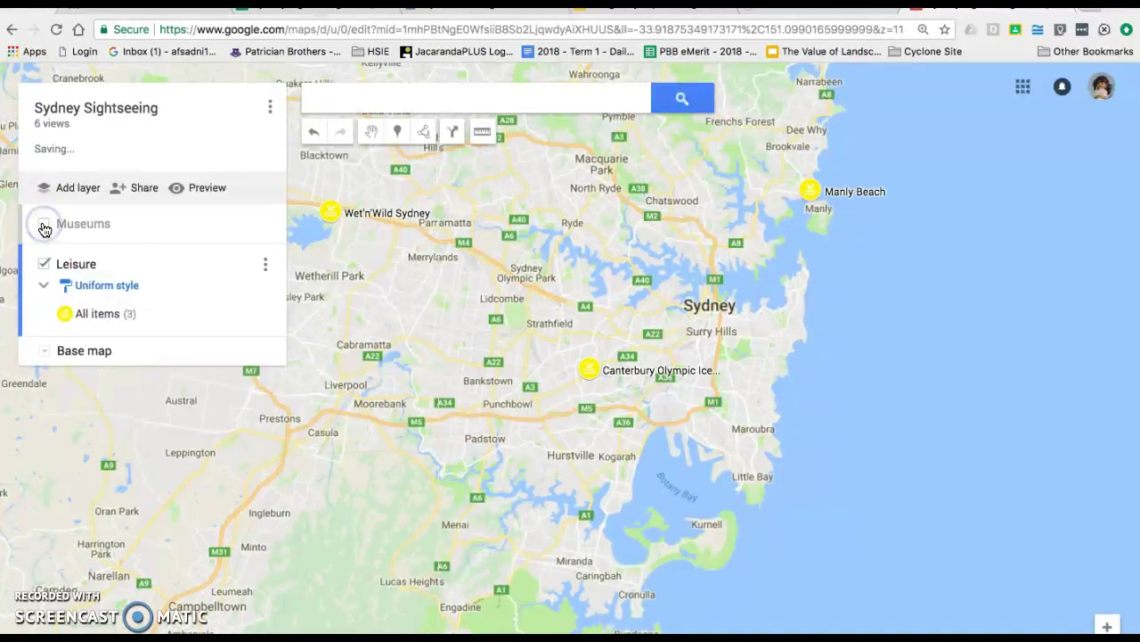
left_click(44, 225)
left_click(44, 225)
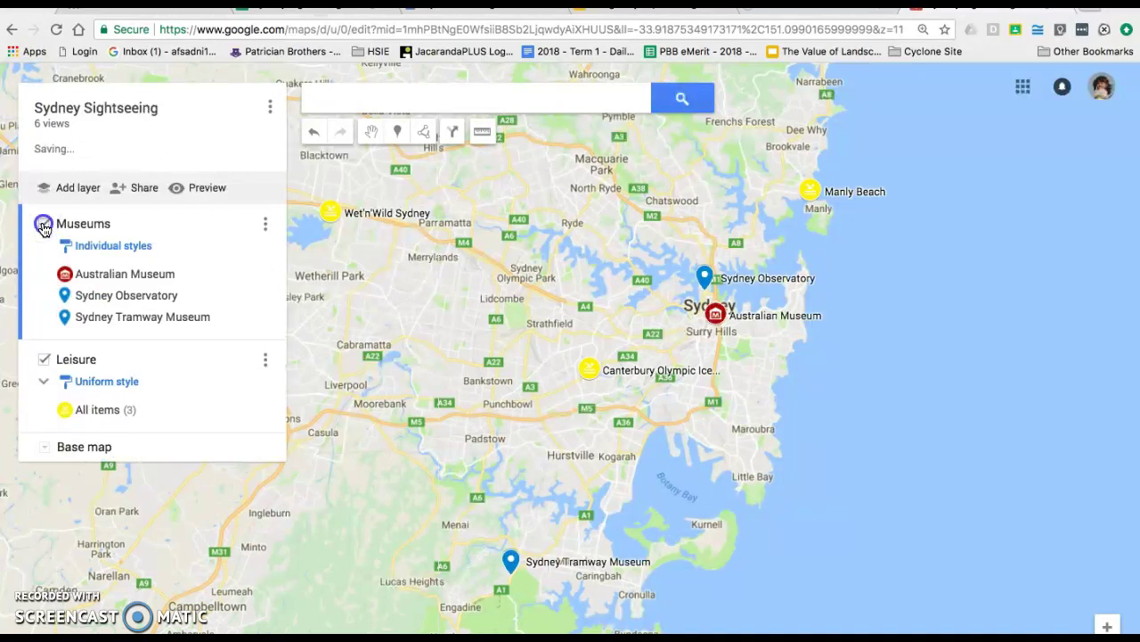
left_click(44, 225)
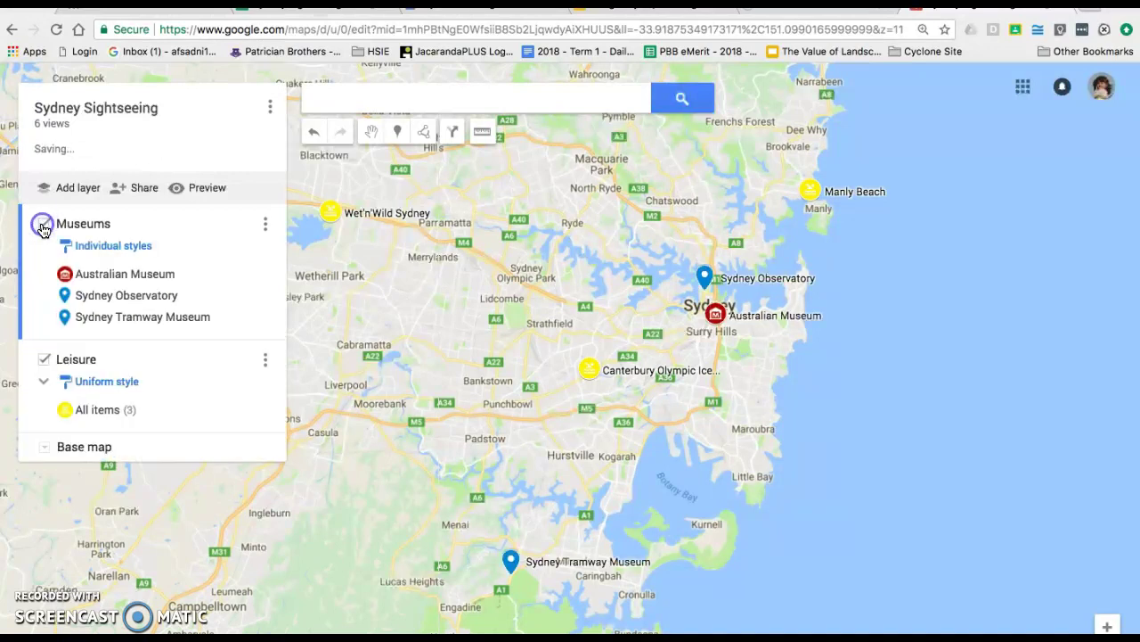
left_click(44, 360)
left_click(45, 360)
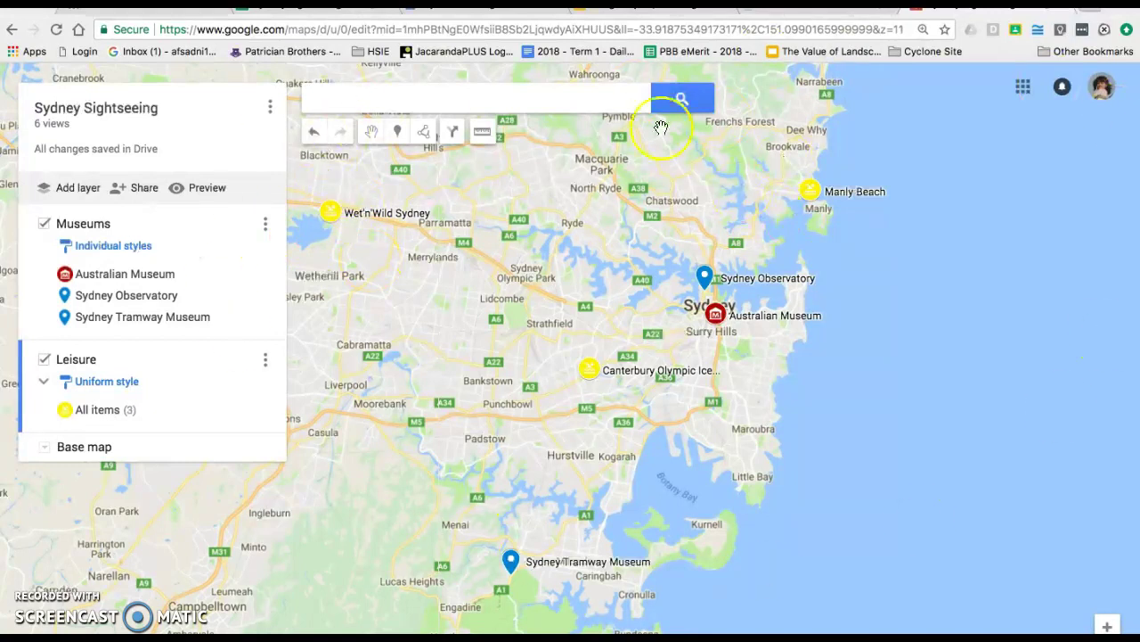
Add a new layer to the map and name it "Places to Eat"
left_click(69, 190)
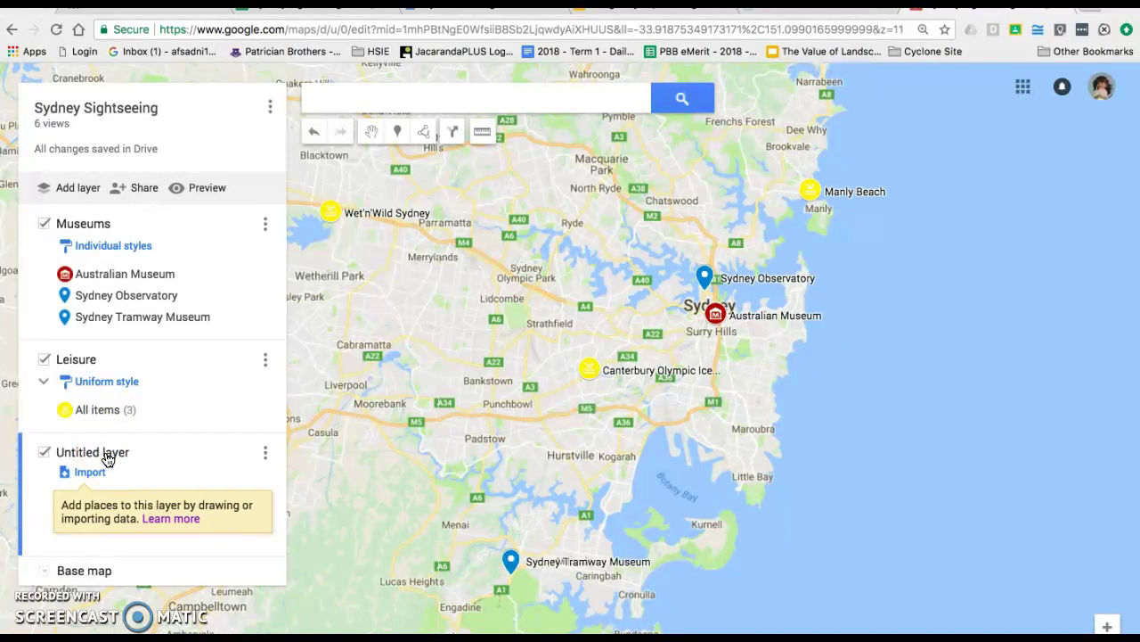
left_click(78, 454)
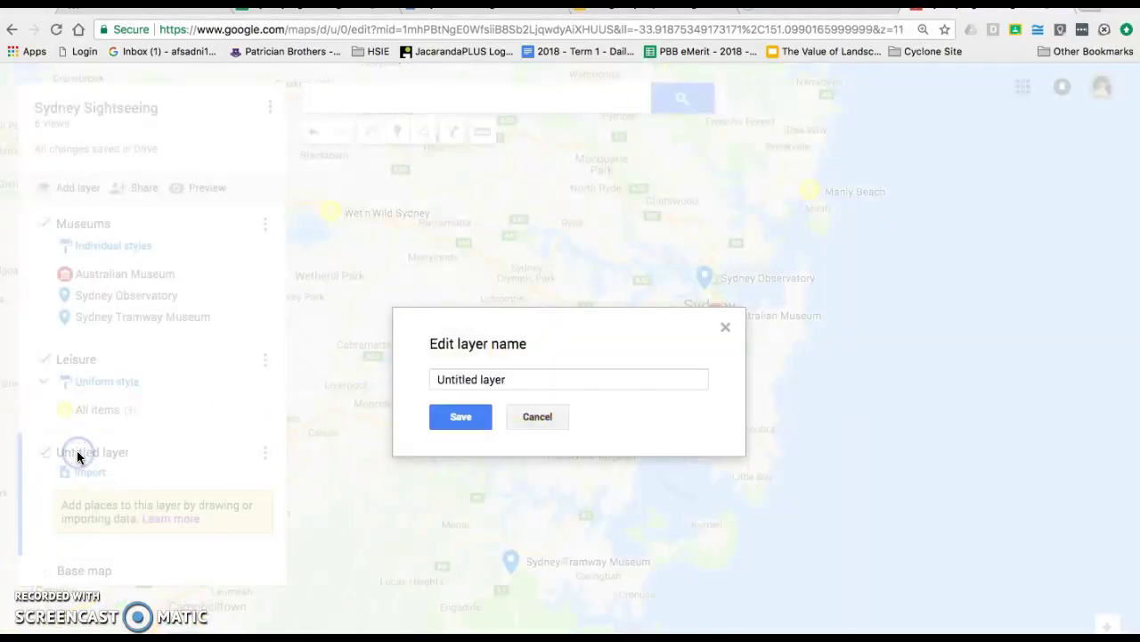
triple_click(458, 381)
type("Places to Eat")
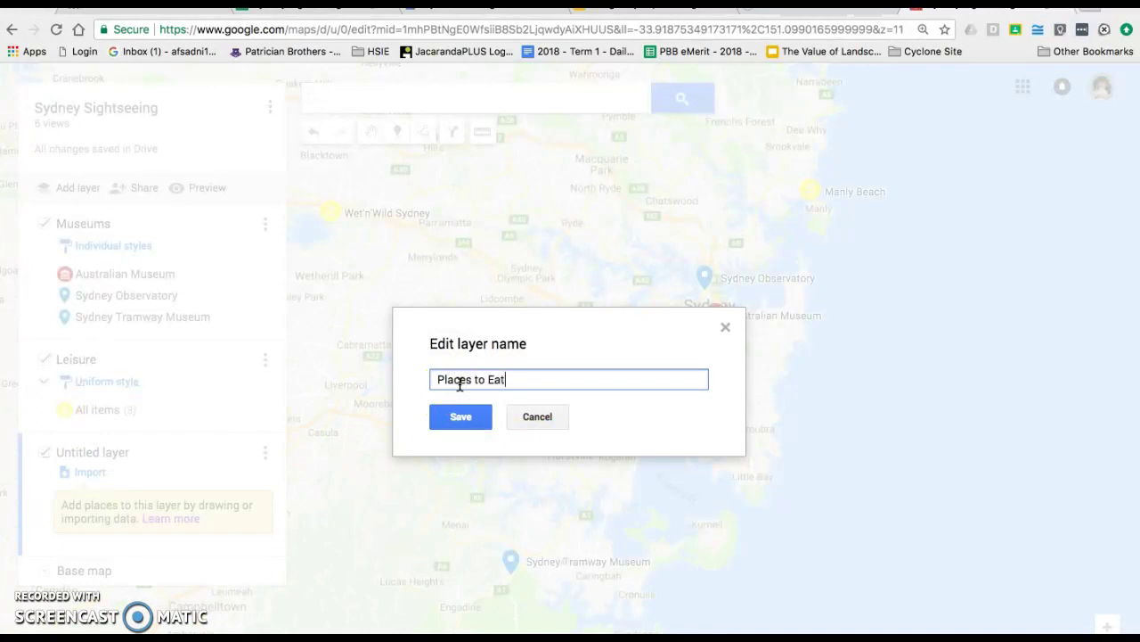
left_click(464, 423)
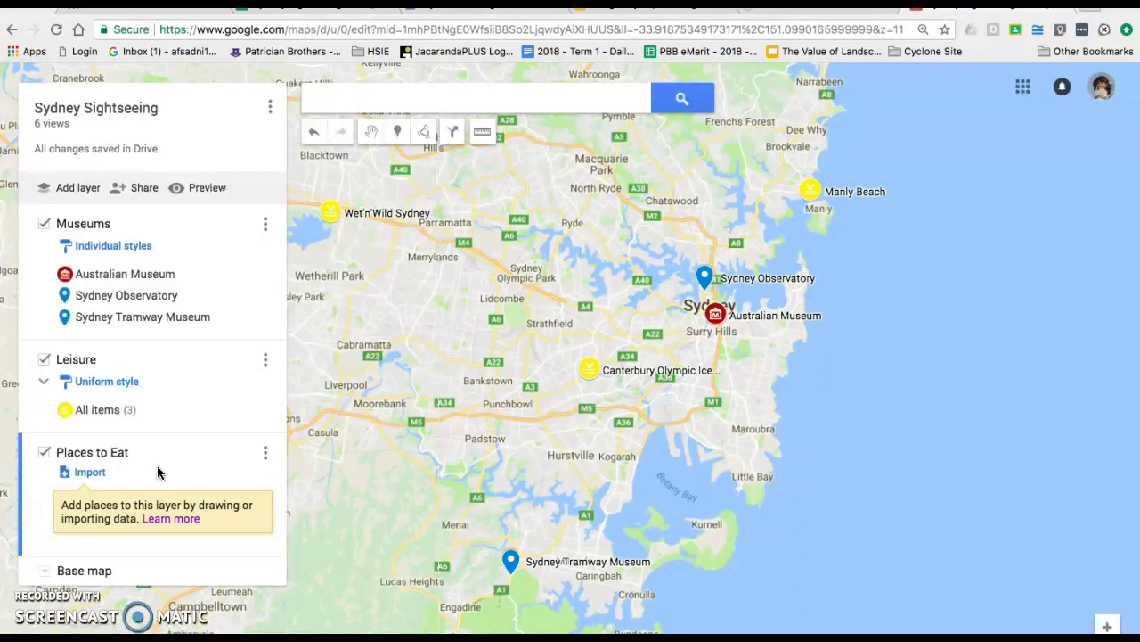
Import the first spreadsheet among the My Drive files on Google Drive into the Places to Eat layer
left_click(250, 13)
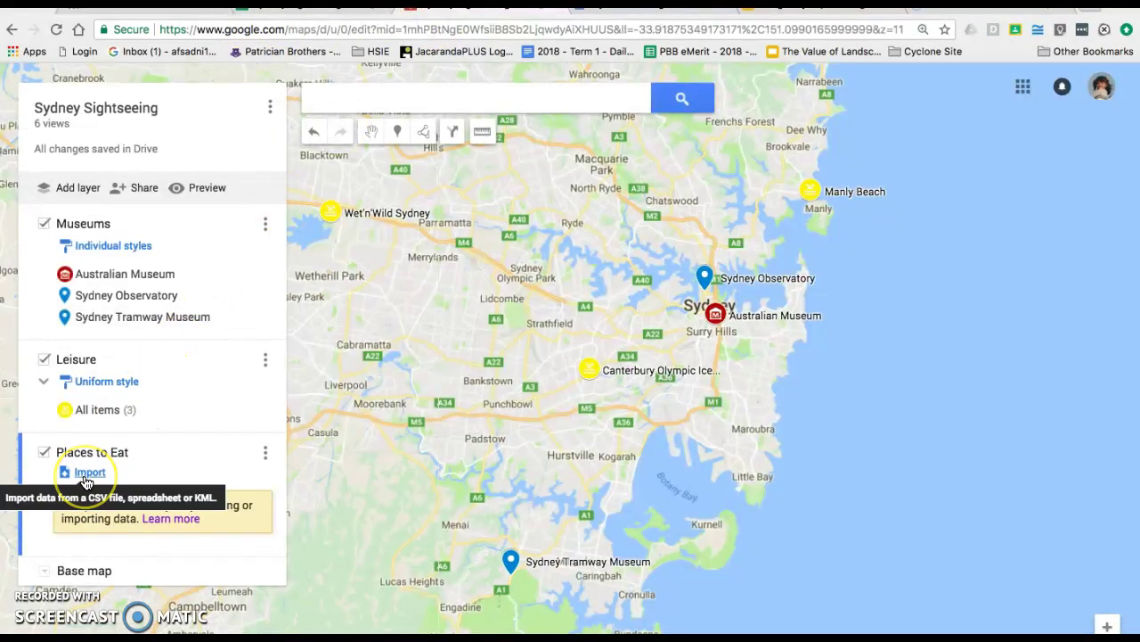
left_click(86, 479)
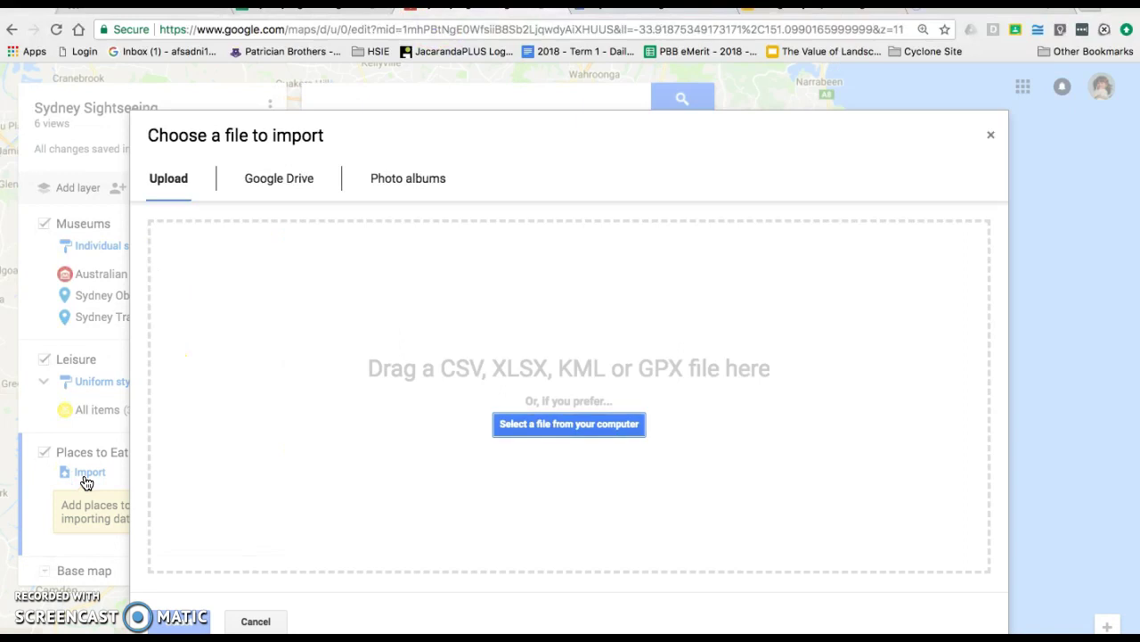
left_click(300, 185)
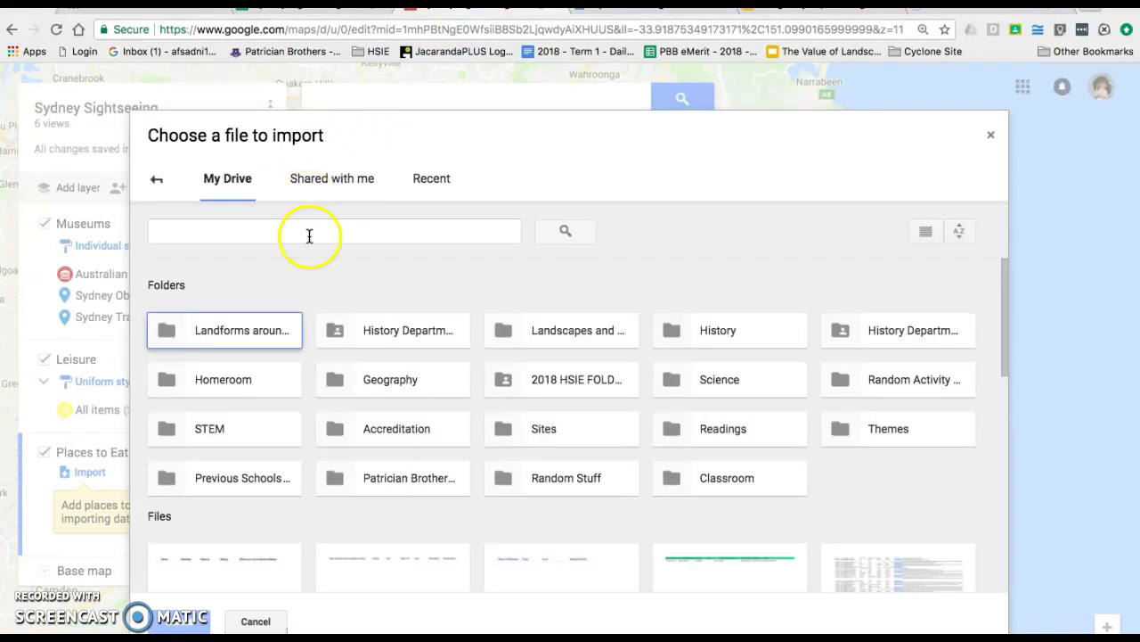
scroll(230, 570, "down", 2)
double_click(229, 571)
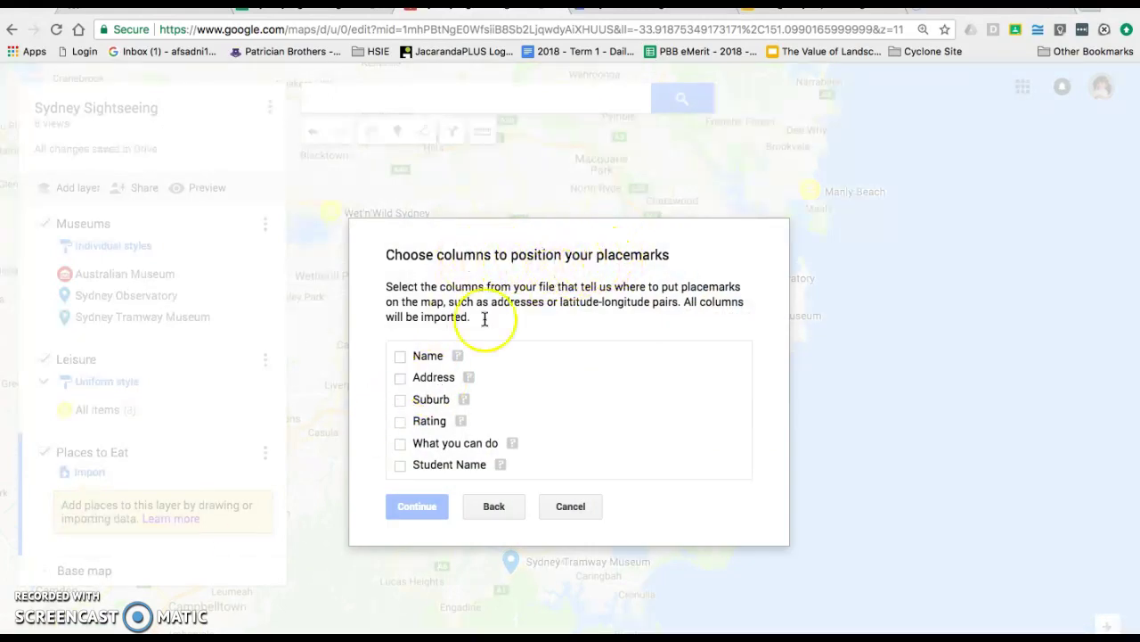
Position the imported placemarks by the Address and Suburb columns and title the markers by the Name column
left_click(401, 377)
left_click(402, 399)
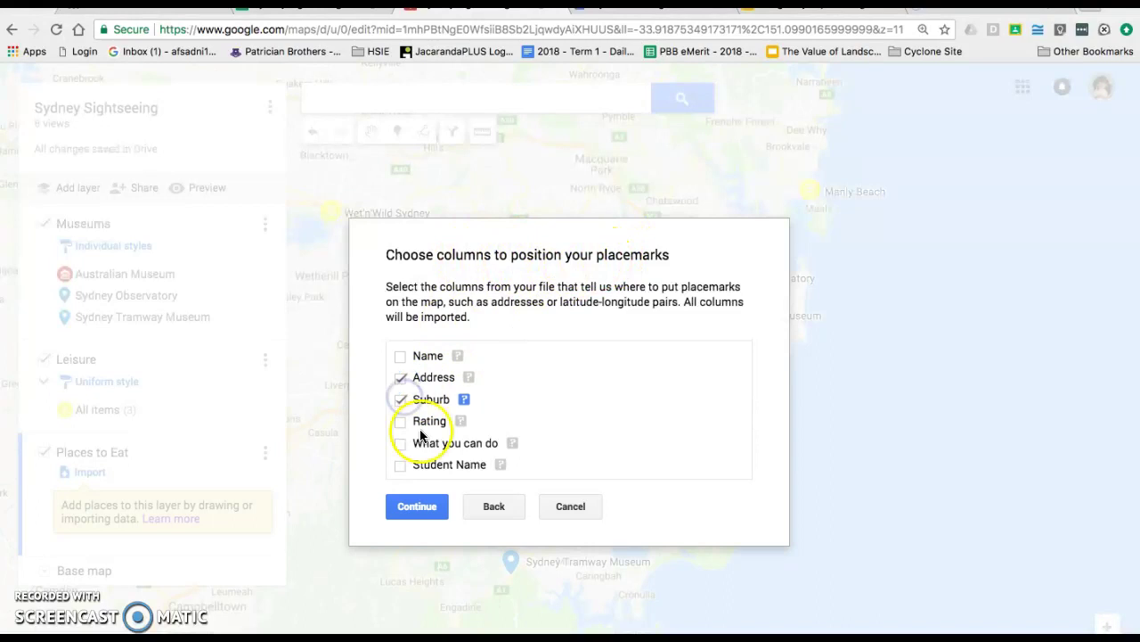
left_click(416, 505)
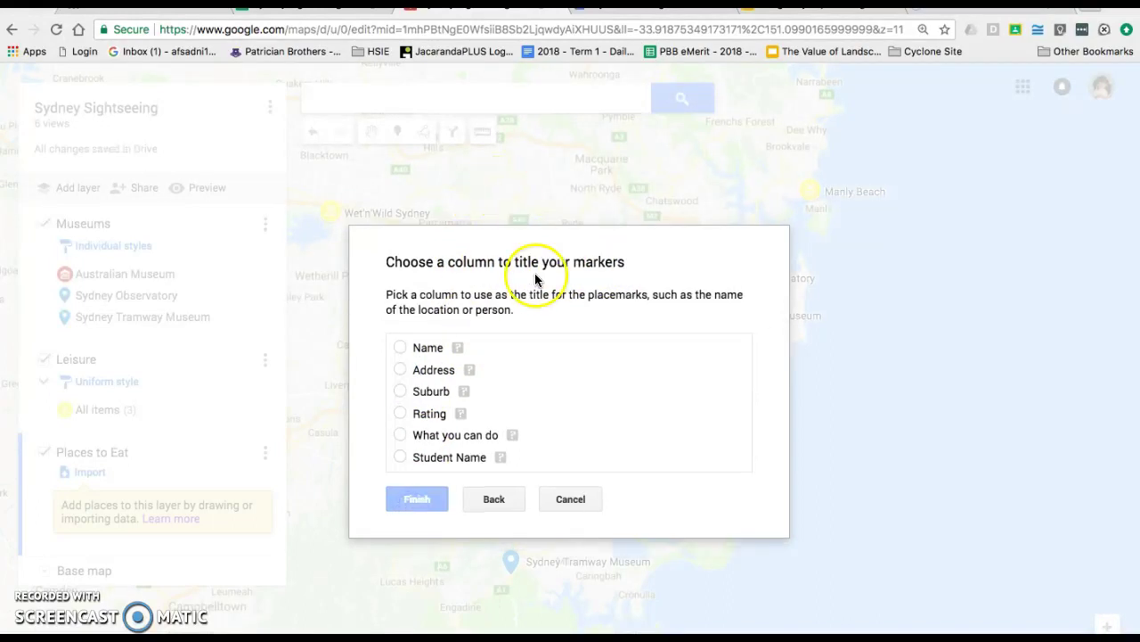
left_click(402, 349)
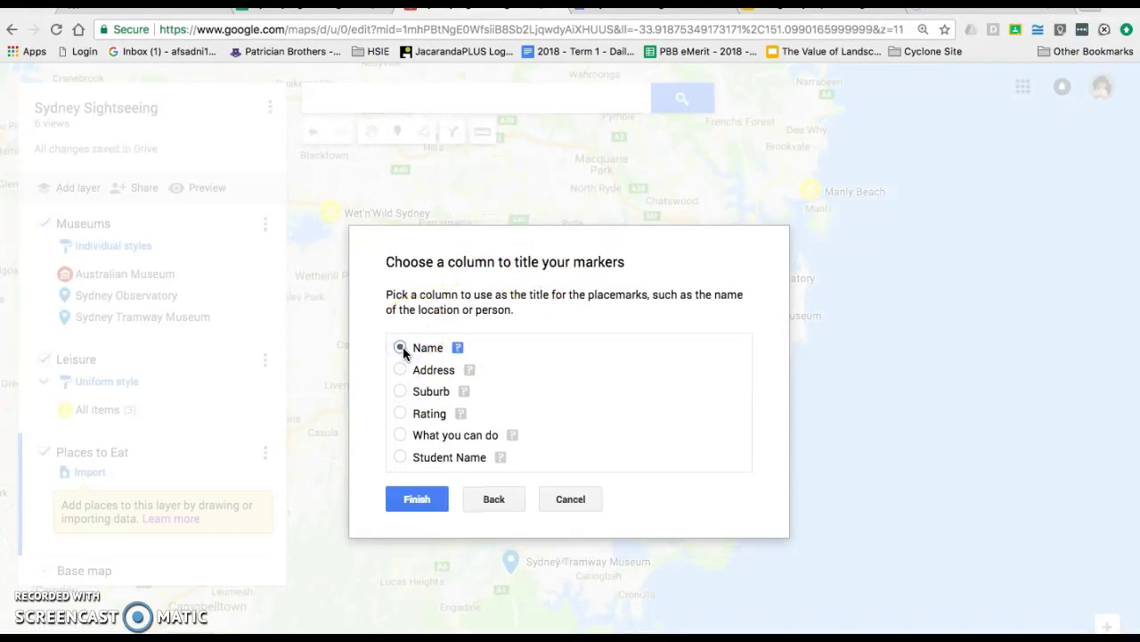
left_click(427, 497)
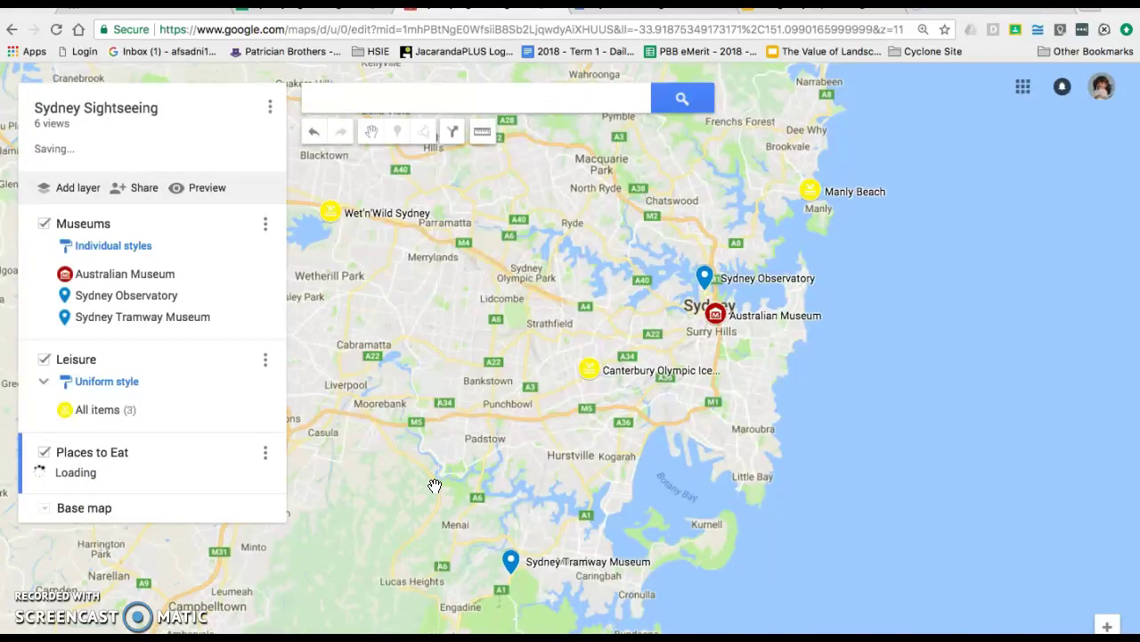
Switch the active layer to Leisure and back to Places to Eat
left_click(48, 450)
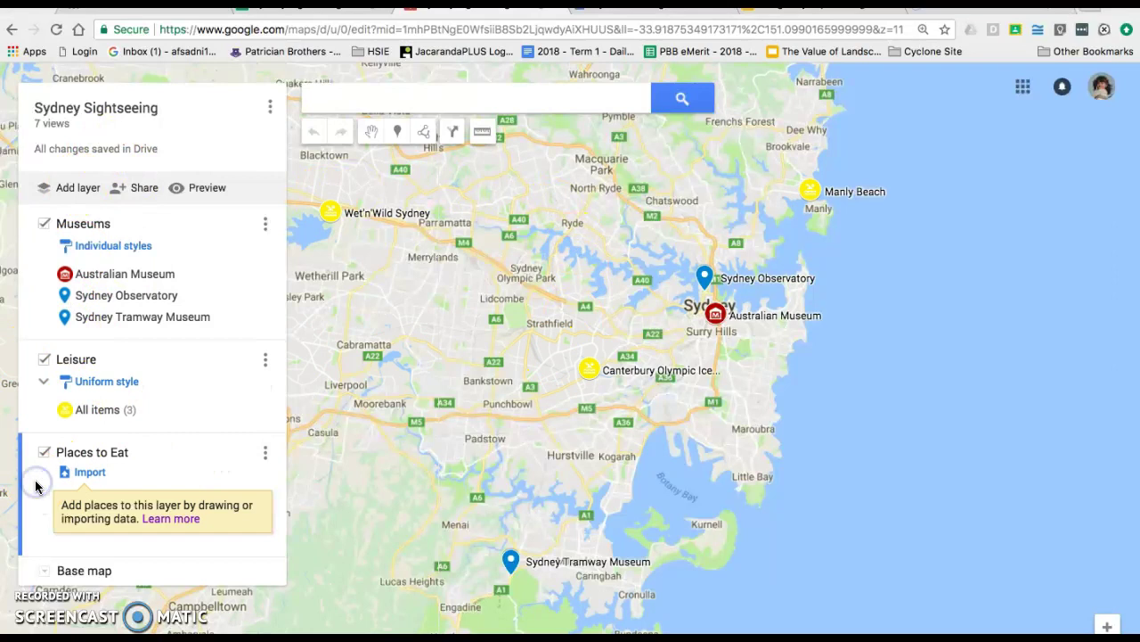
left_click(40, 401)
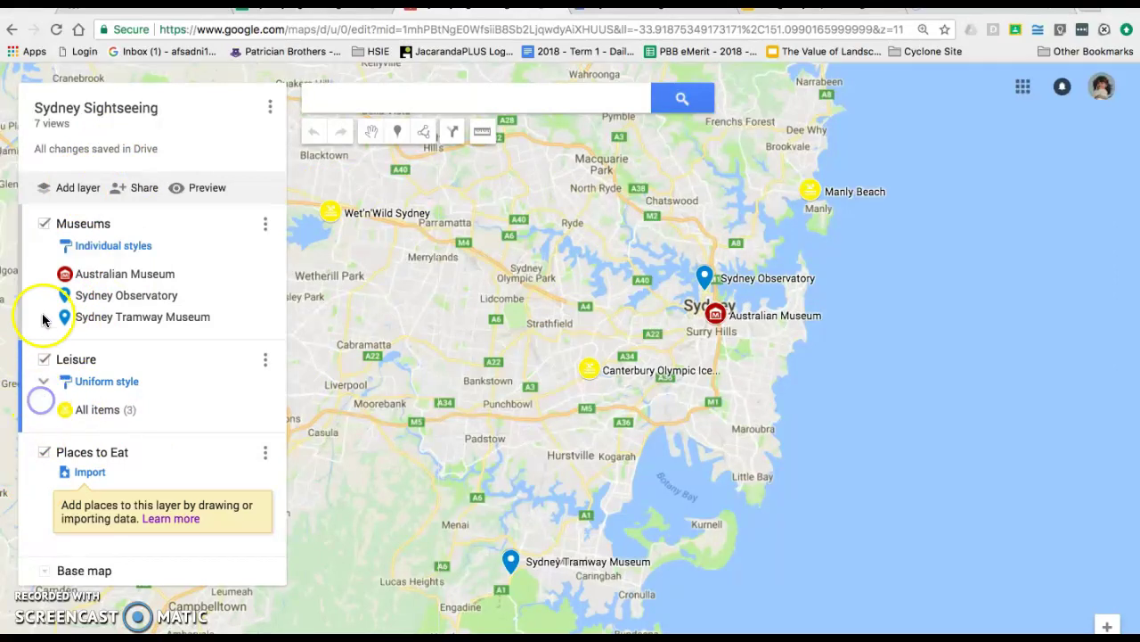
left_click(41, 409)
left_click(31, 486)
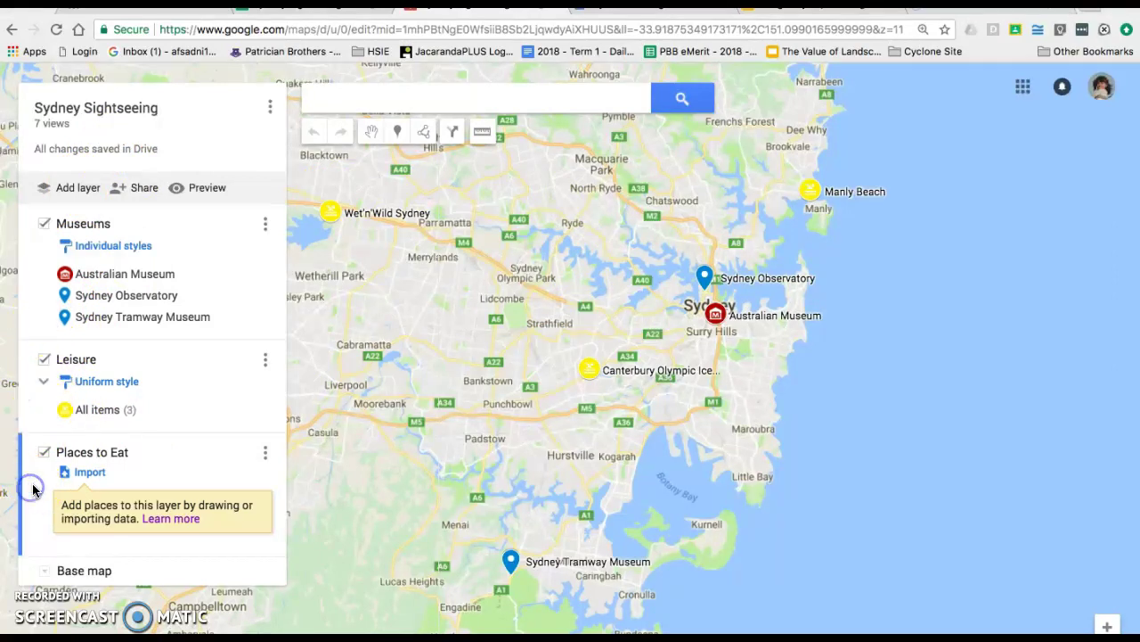
left_click(460, 108)
type("el jannah")
left_click(465, 108)
left_click(491, 152)
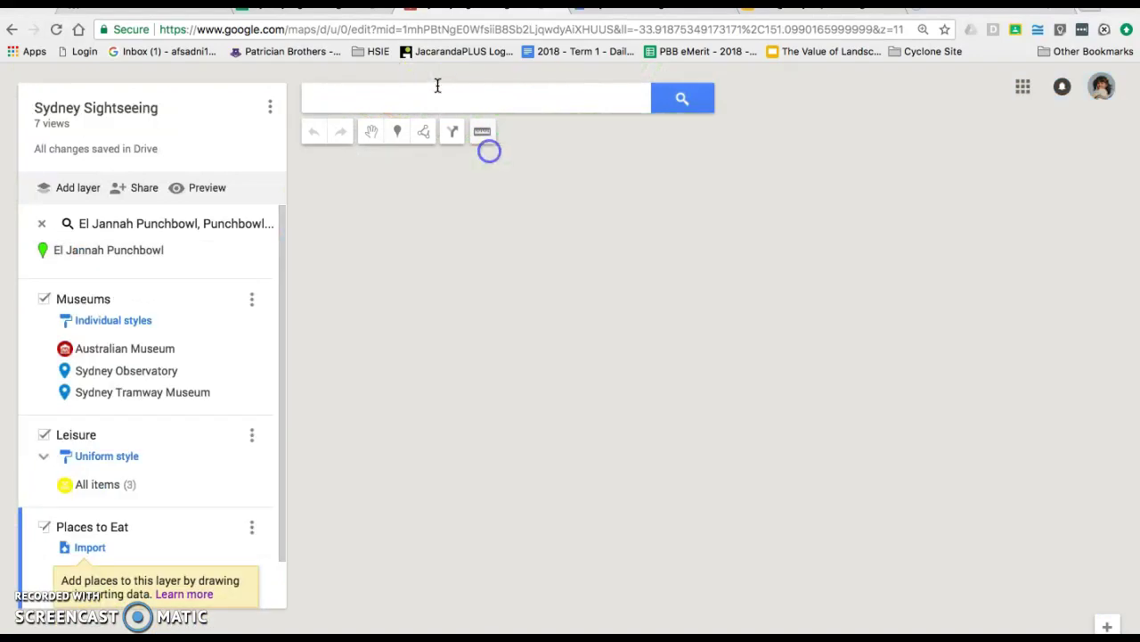
Search for El Jannah Granville and add it to the Places to Eat layer
left_click(427, 97)
type("el j")
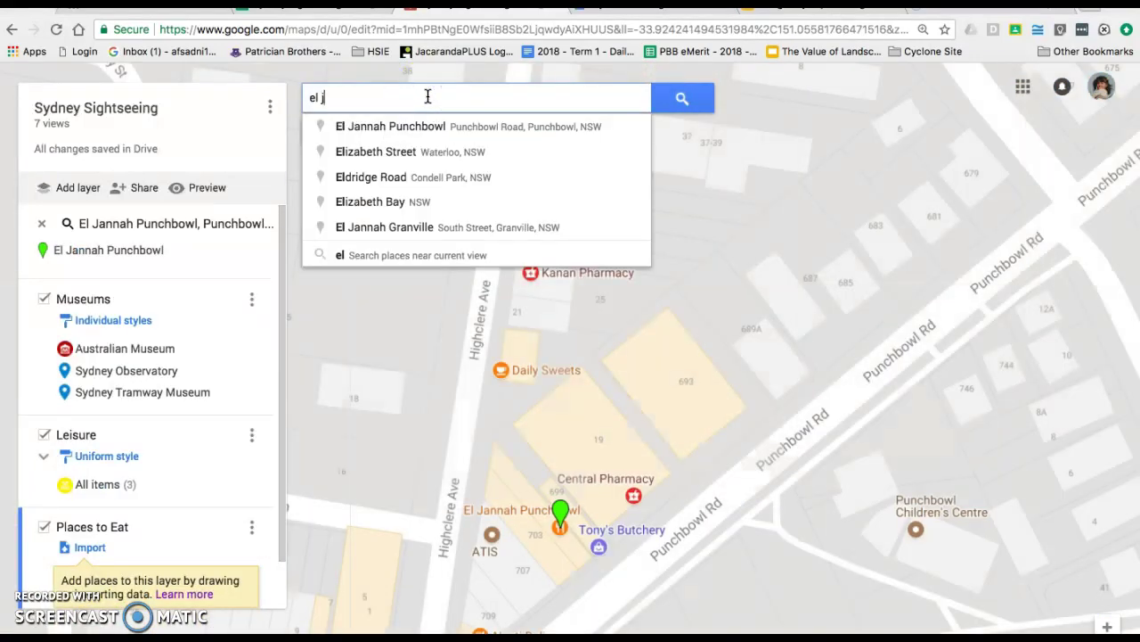
type("a")
left_click(478, 151)
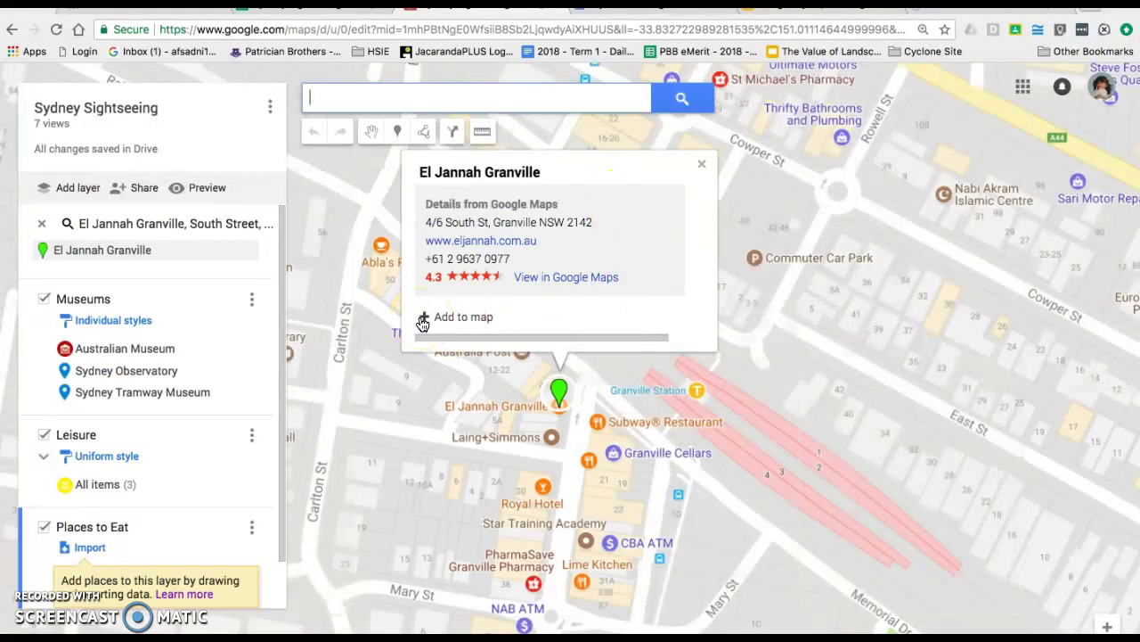
left_click(422, 319)
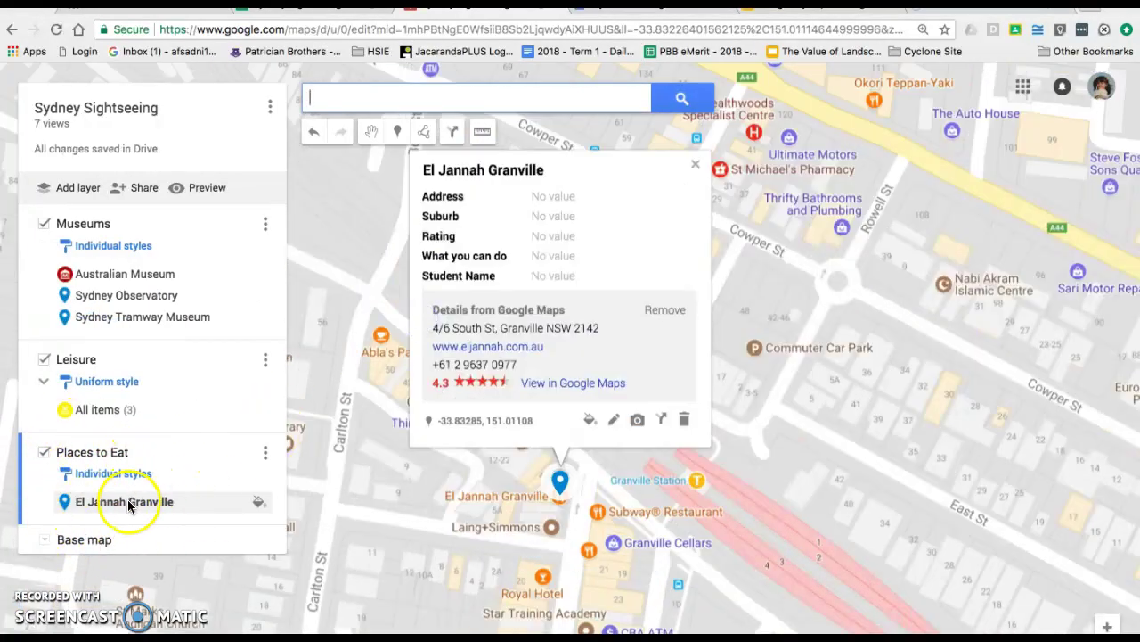
left_click_drag(128, 504, 129, 487)
left_click_drag(140, 419, 138, 504)
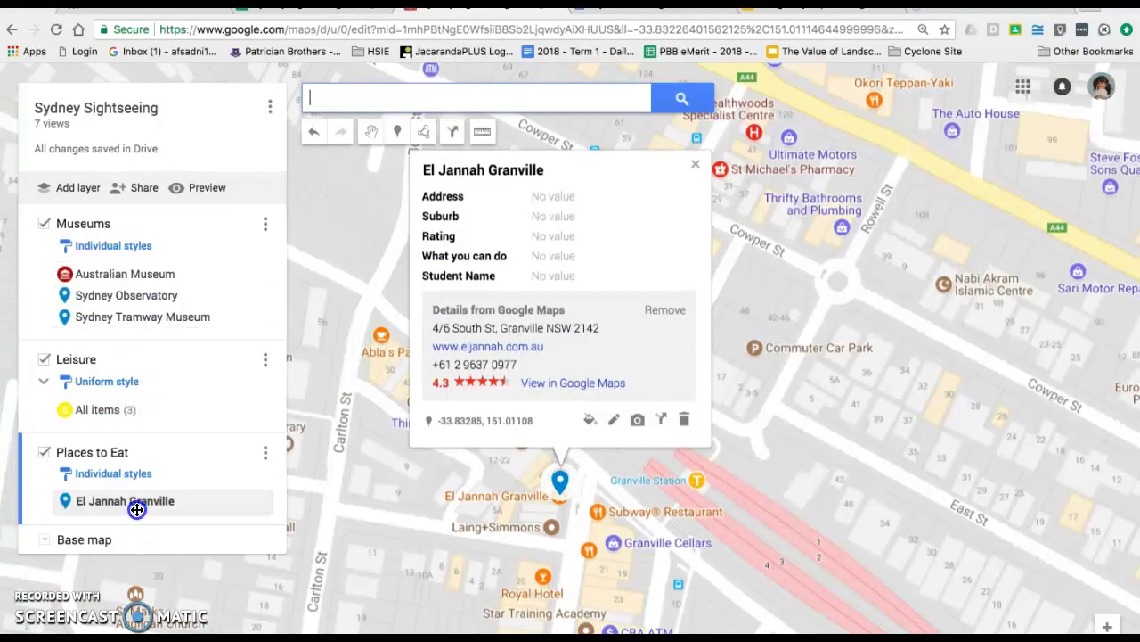
Fill in El Jannah Granville's street address, suburb Granville, rating 5, "Drown in garlic sauce" as what you can do, and the student name
left_click(614, 419)
left_click(568, 208)
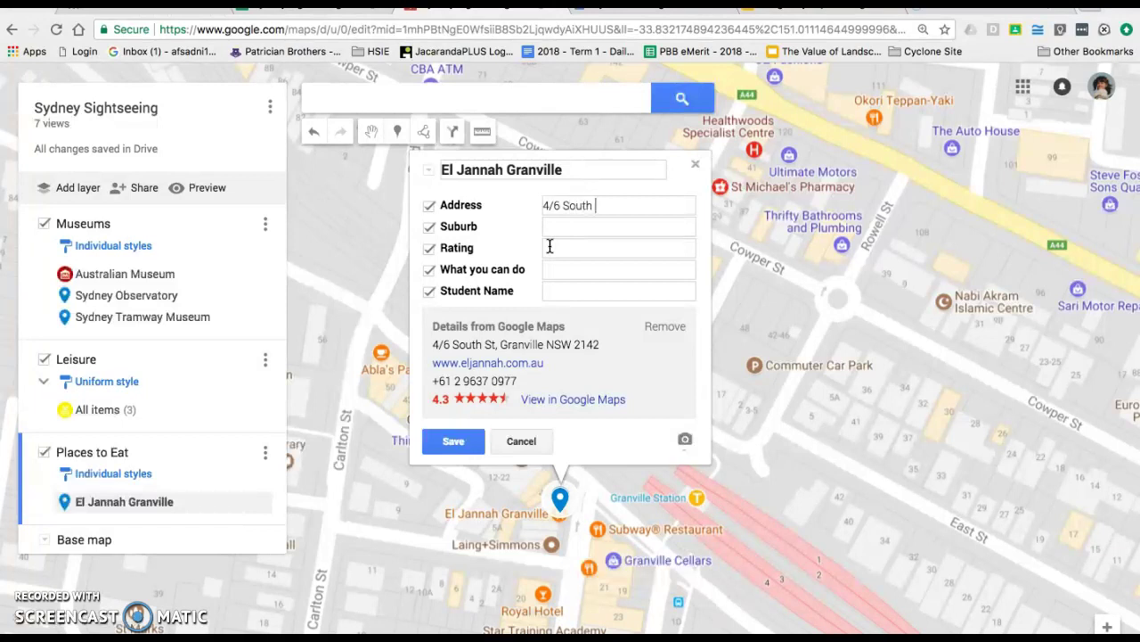
type("St")
left_click(588, 226)
type("Granville")
left_click(561, 247)
left_click(571, 268)
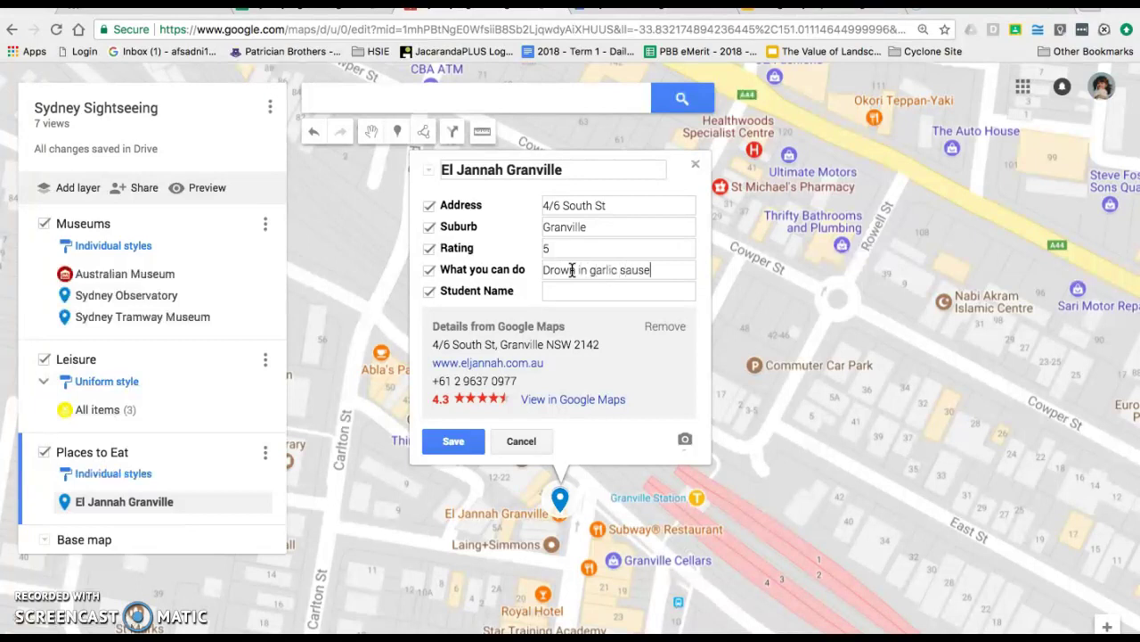
type("Drown in garlic sauce")
left_click(610, 294)
left_click(567, 292)
Run a Google Image Search for "el jannah" and choose the hummus, meat and chips plate as El Jannah Granville's photo
left_click(686, 440)
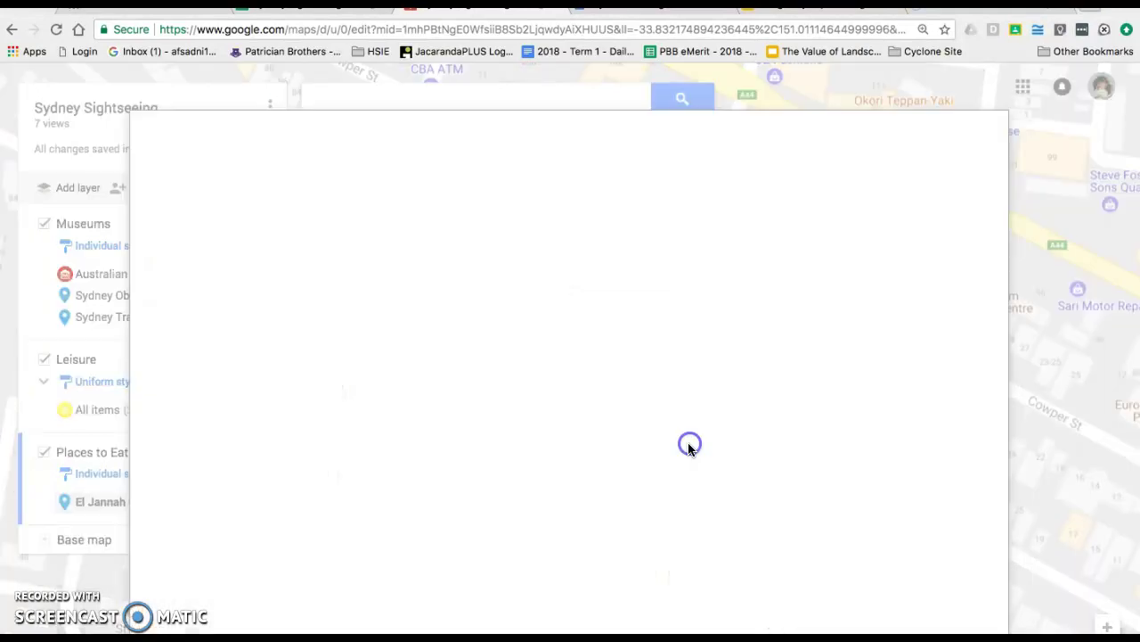
left_click(729, 176)
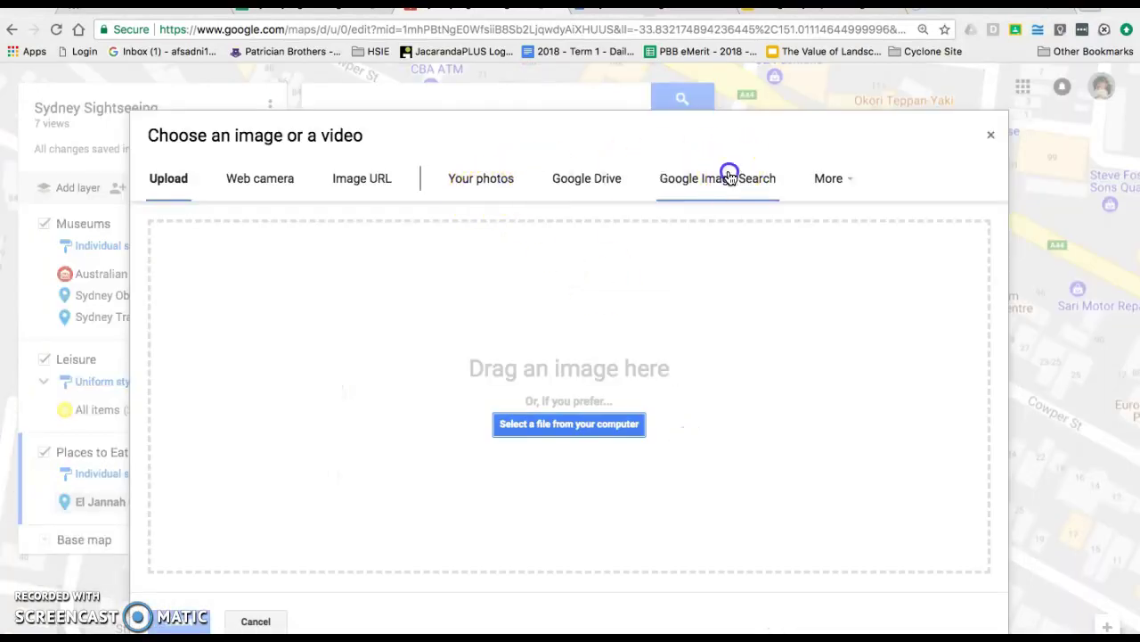
type("el jannah")
left_click(540, 231)
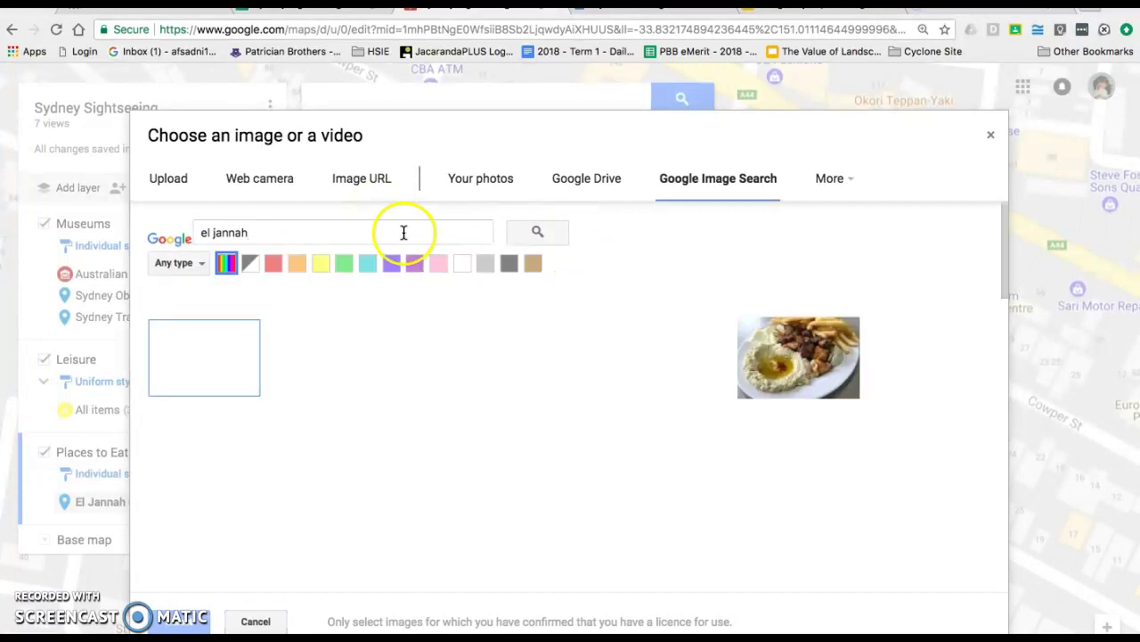
left_click(229, 353)
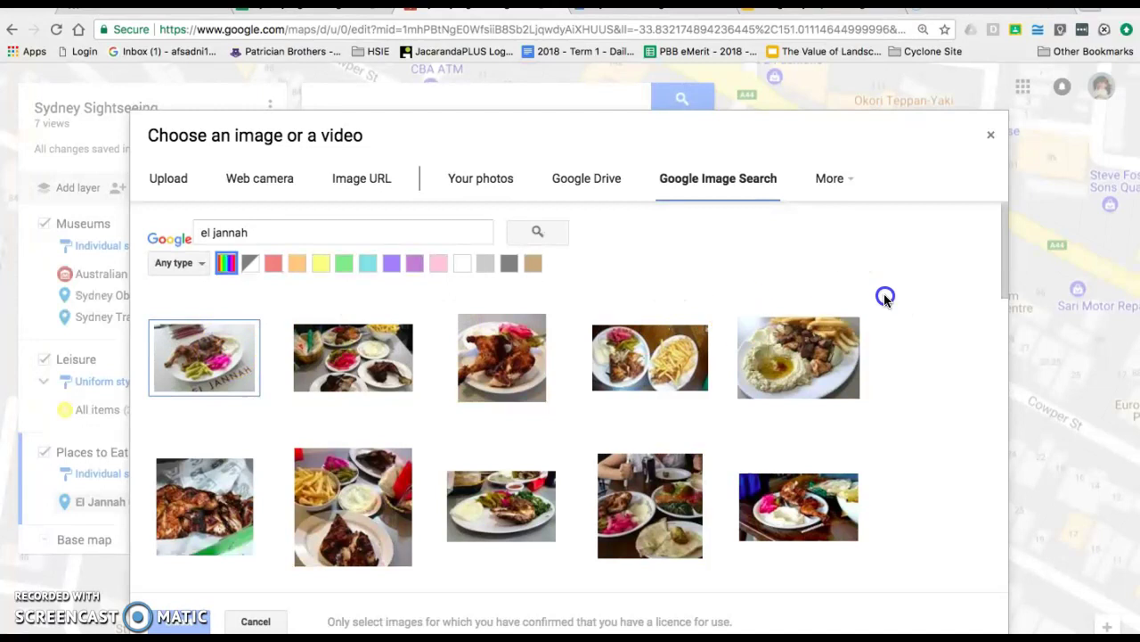
left_click(809, 357)
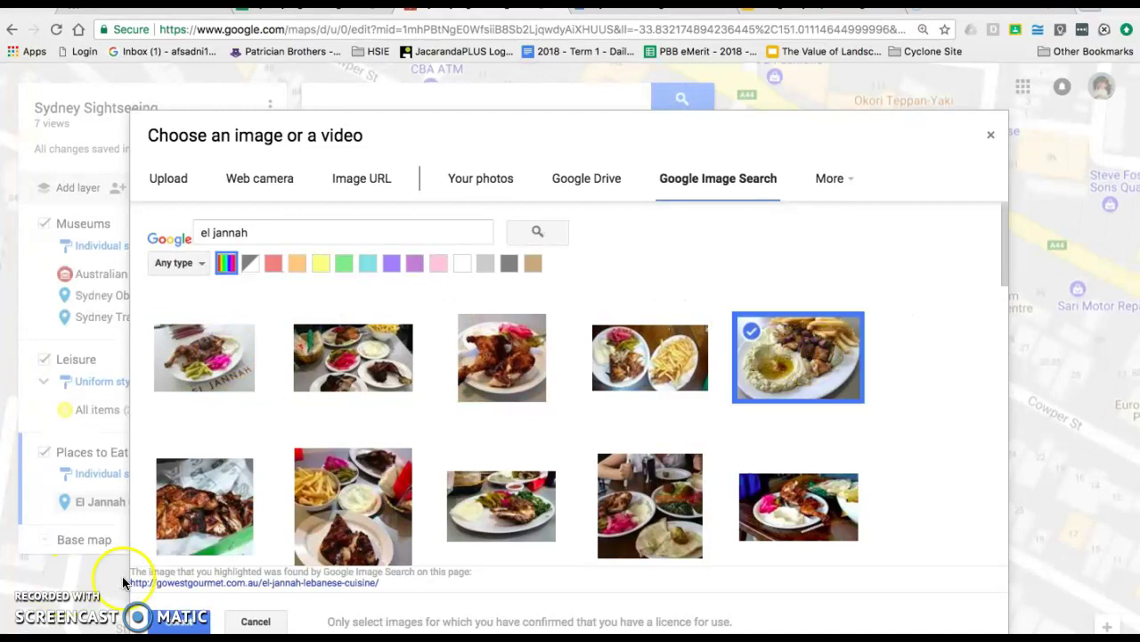
left_click(178, 621)
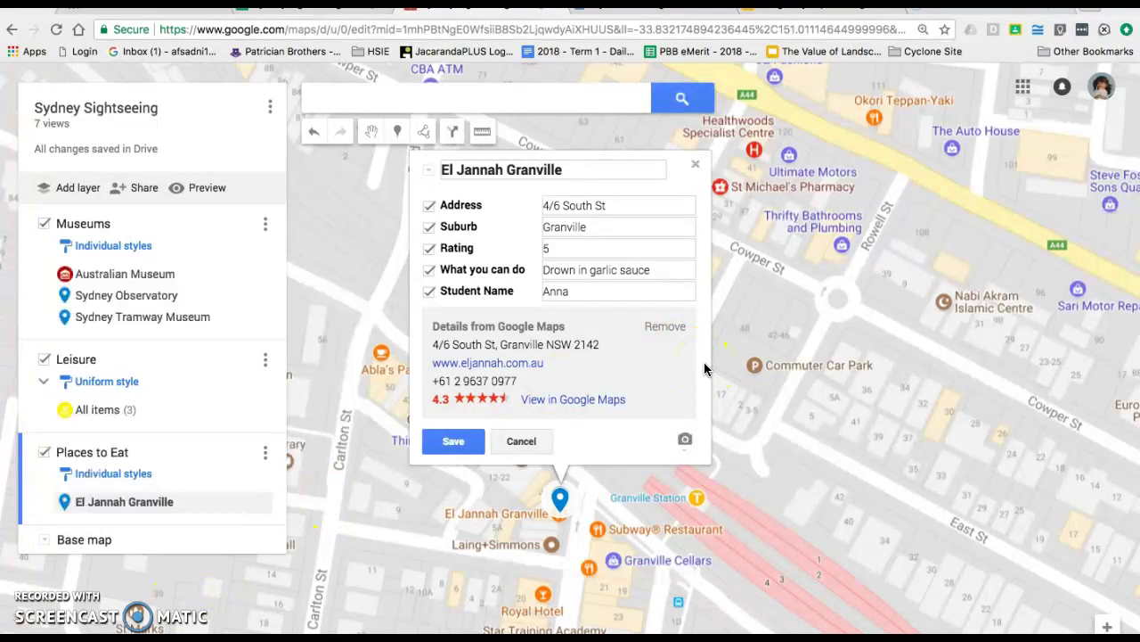
Add the hummus, meat and chips plate from the "el jannah" image results to El Jannah Granville, check its photos and save the placemark
left_click(686, 439)
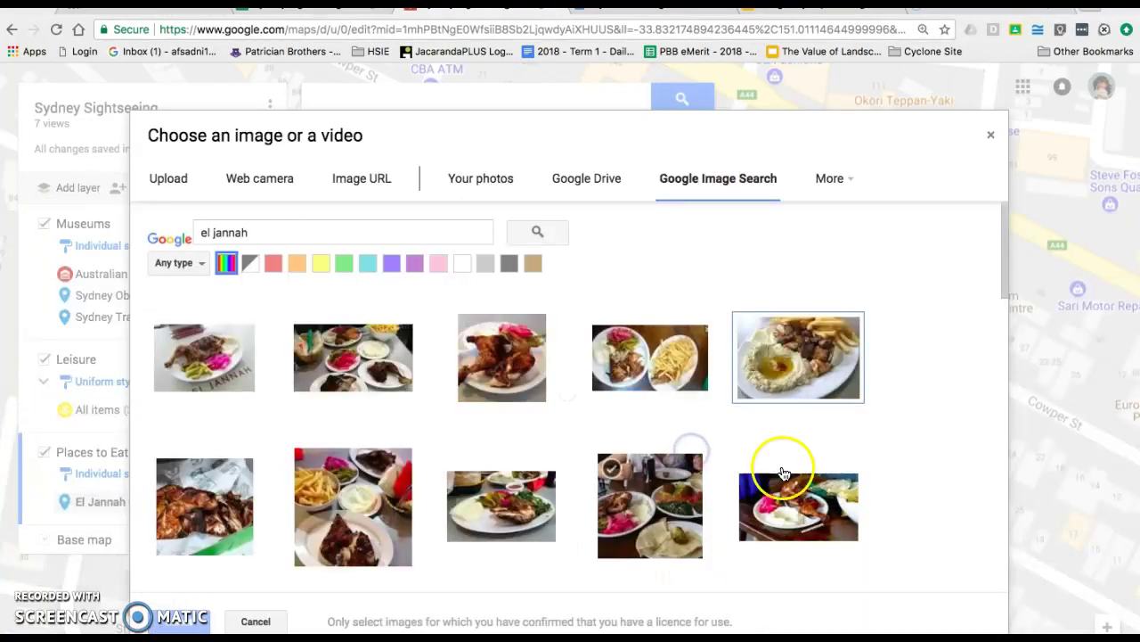
left_click(795, 397)
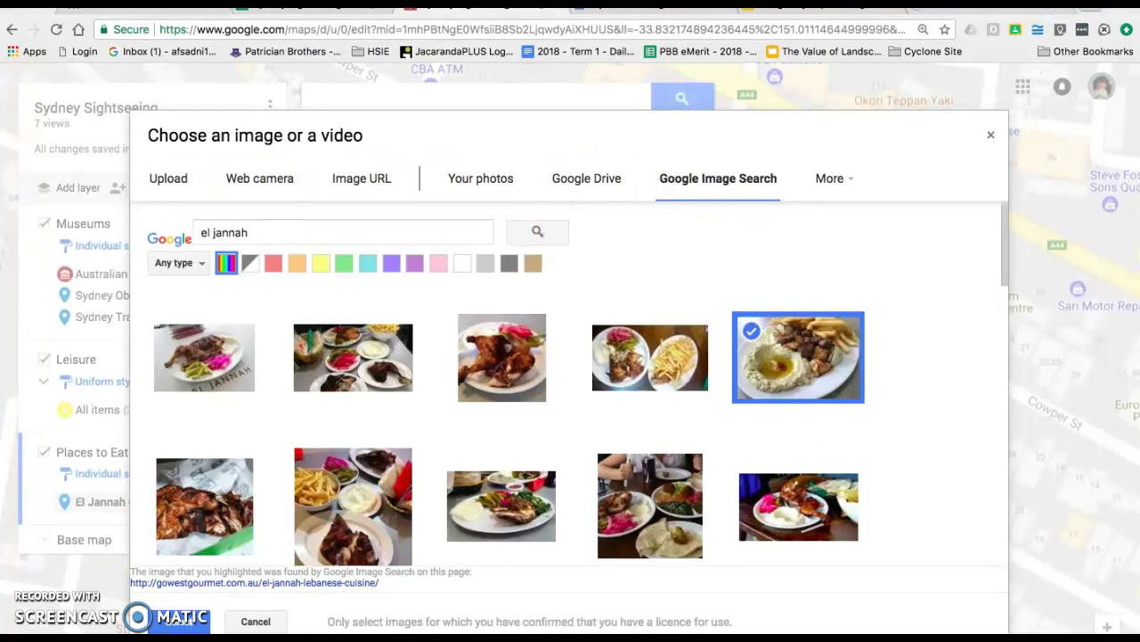
left_click(172, 623)
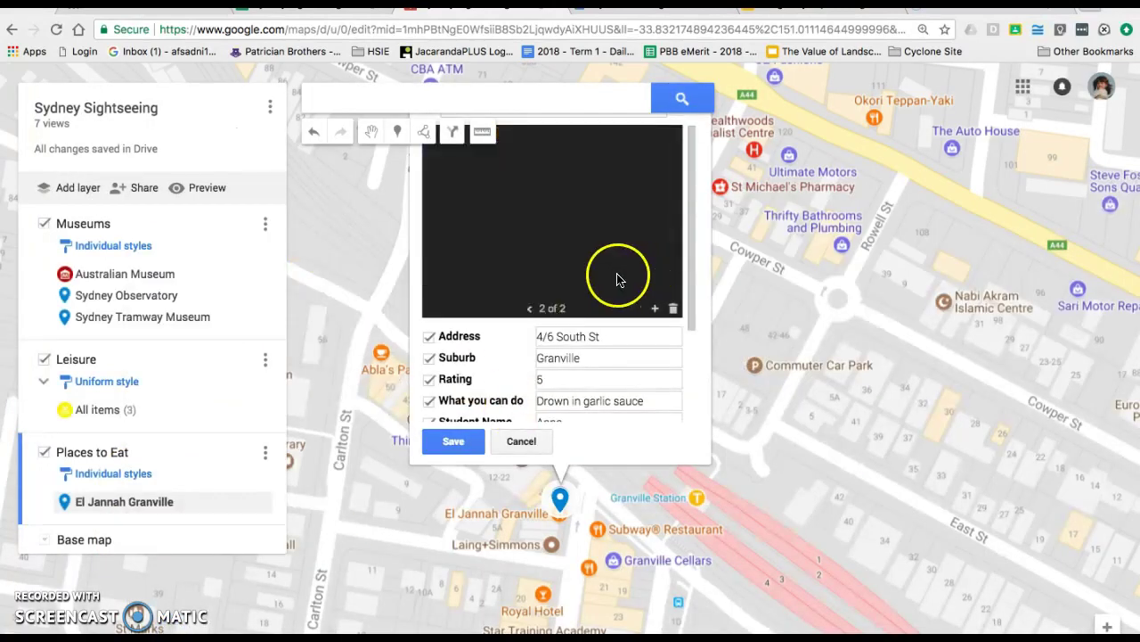
left_click(529, 309)
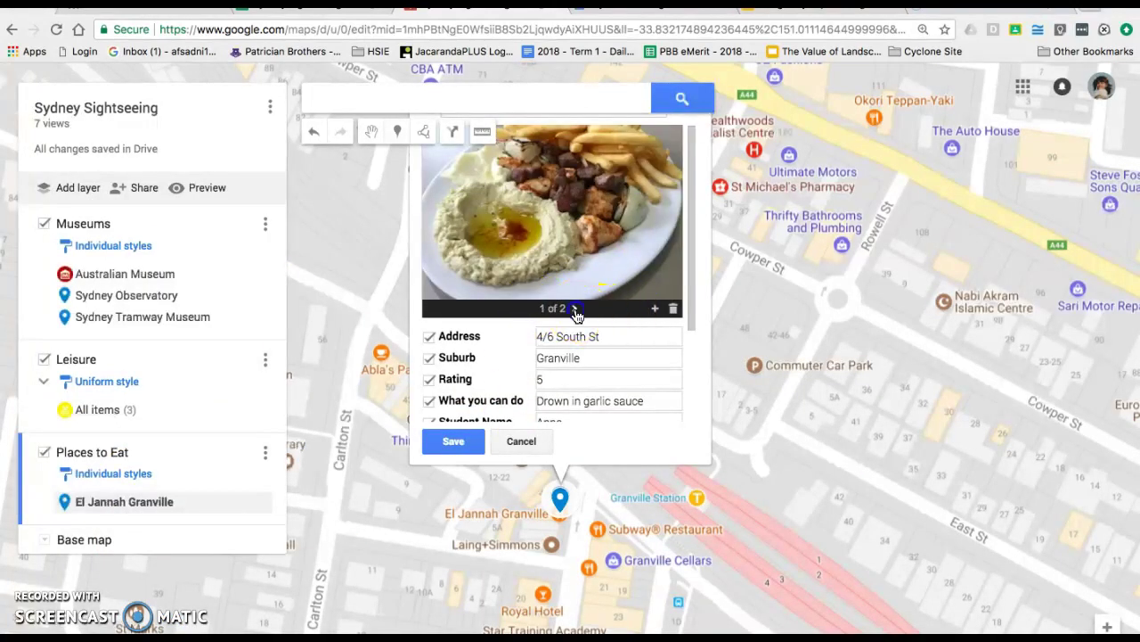
left_click(533, 310)
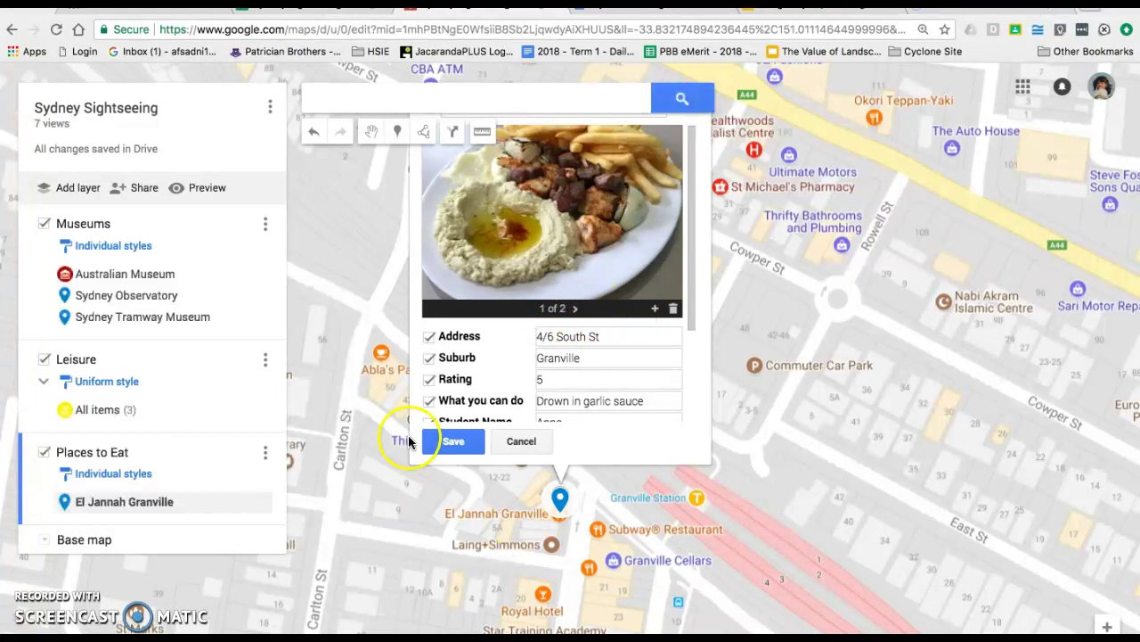
left_click(431, 443)
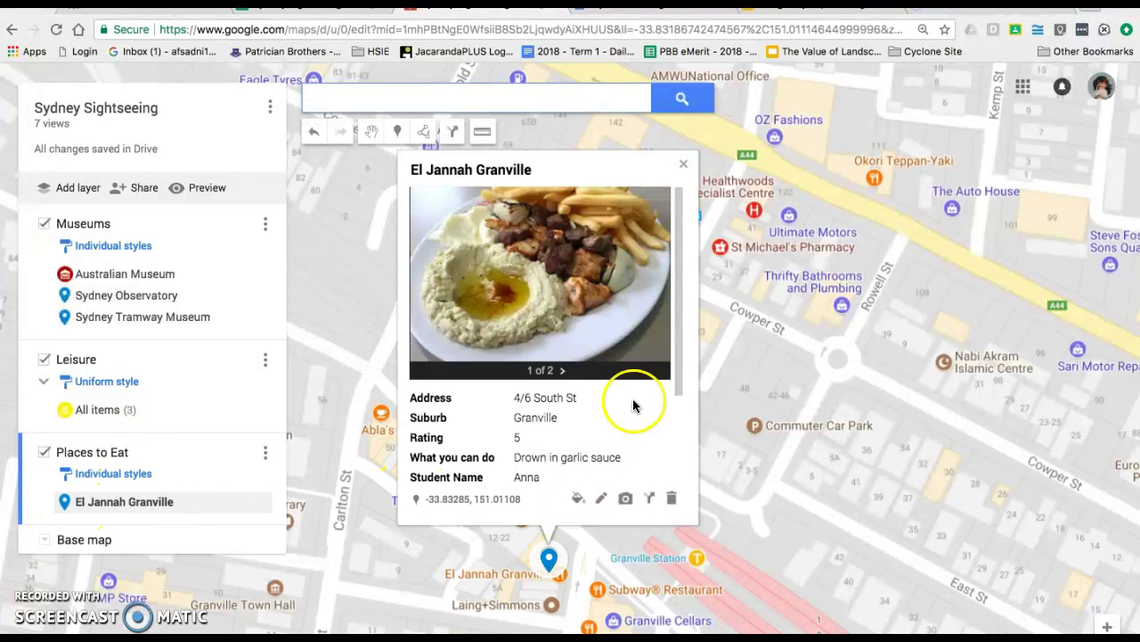
Style the El Jannah Granville placemark with the restaurant cutlery icon in dark green and close its details
left_click(581, 503)
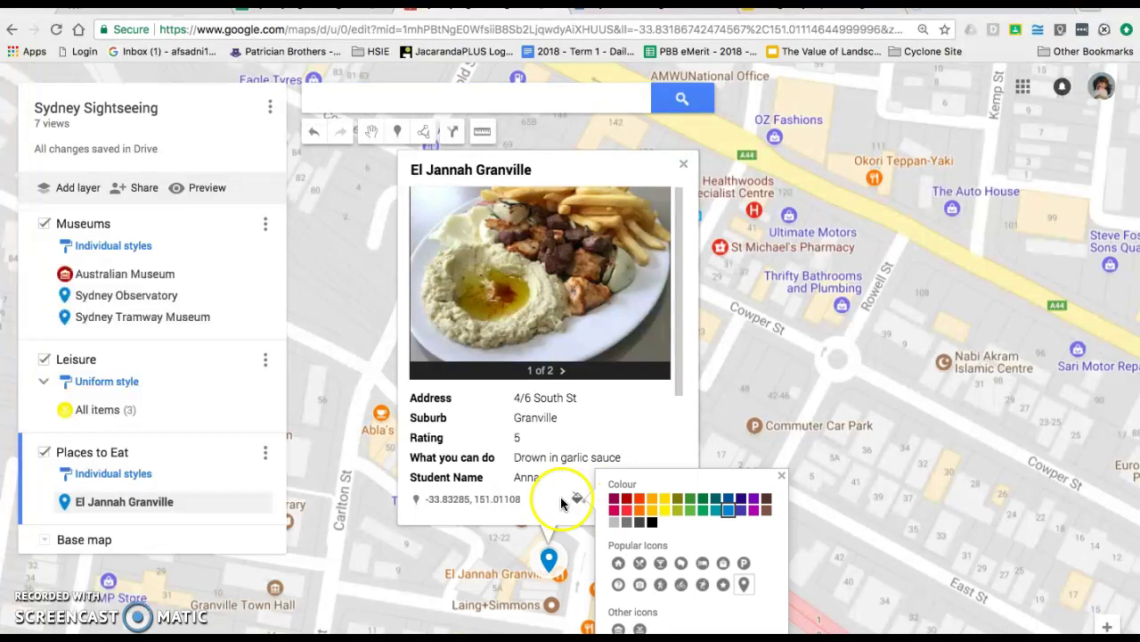
left_click(638, 562)
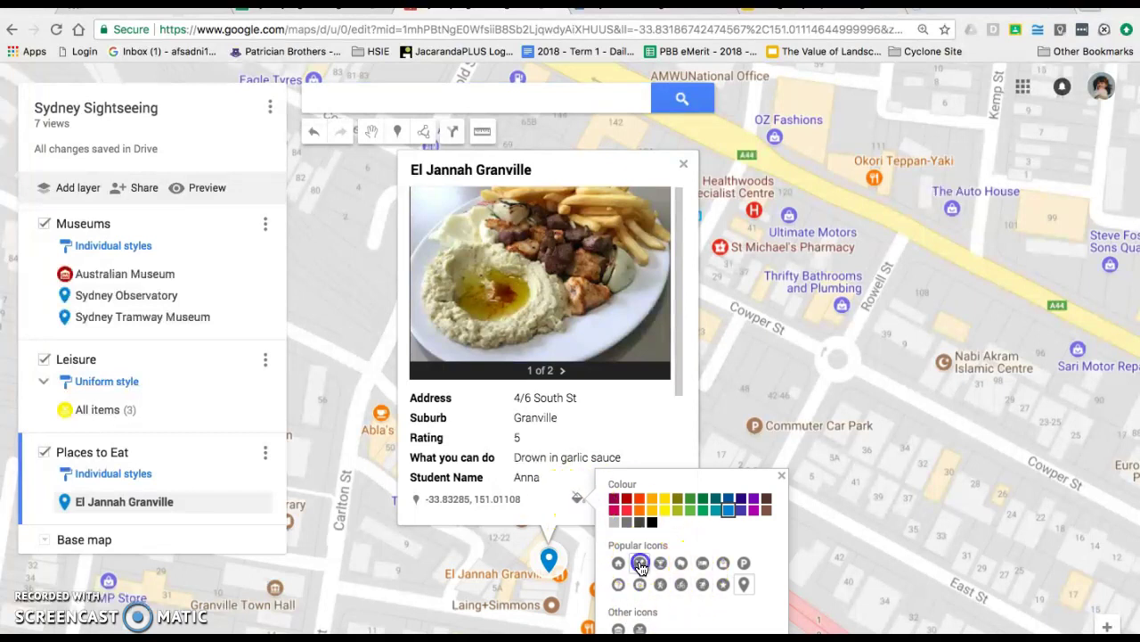
left_click(710, 502)
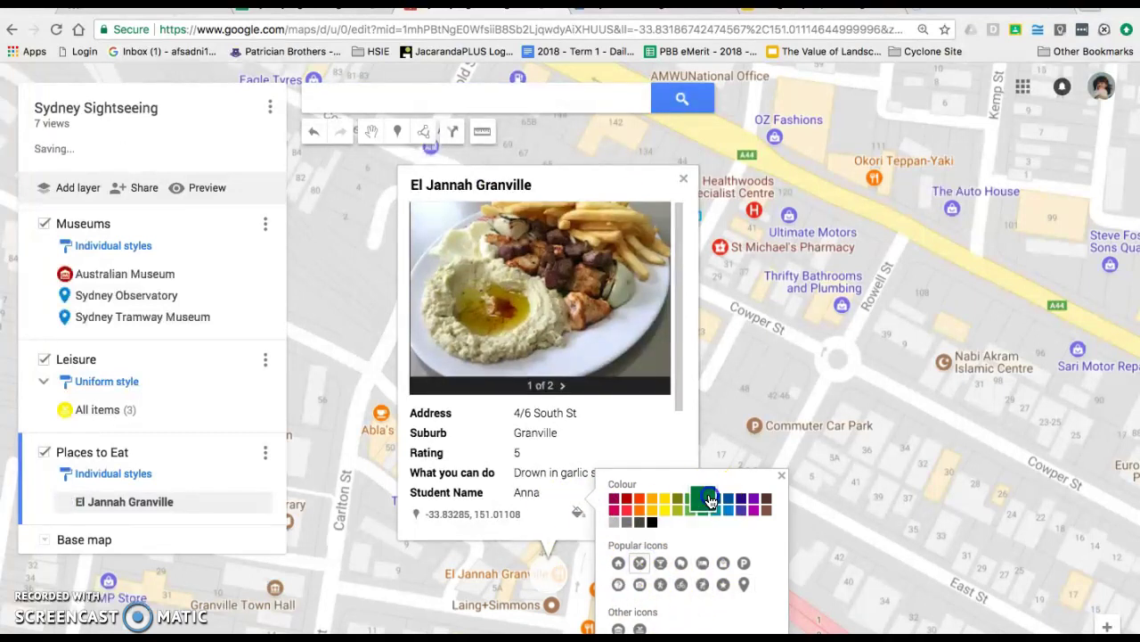
left_click(521, 526)
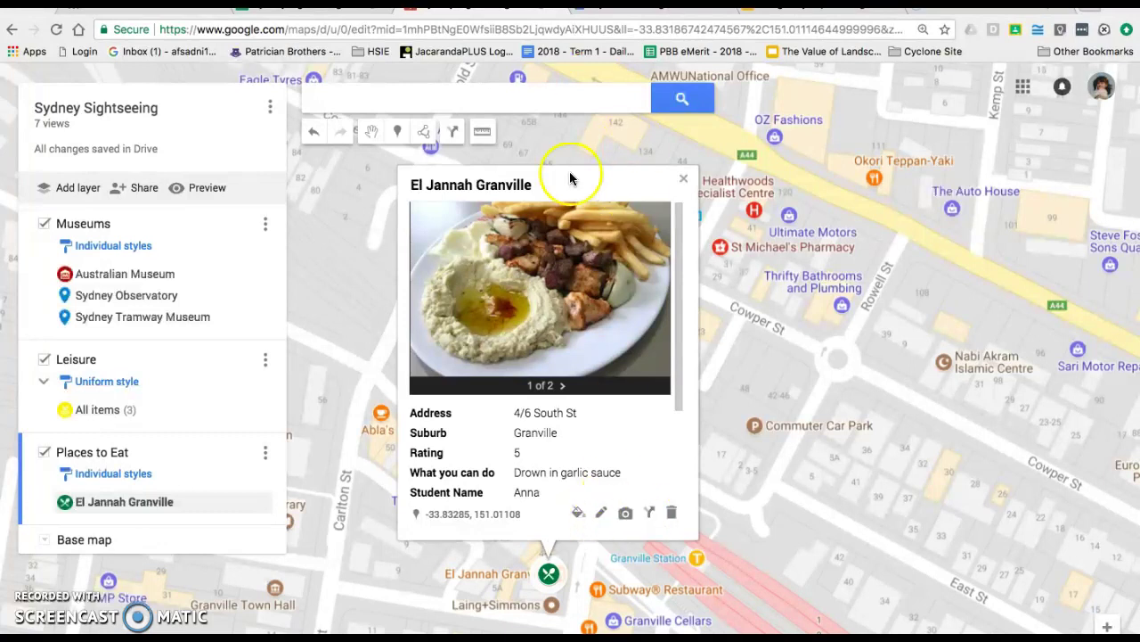
left_click(687, 185)
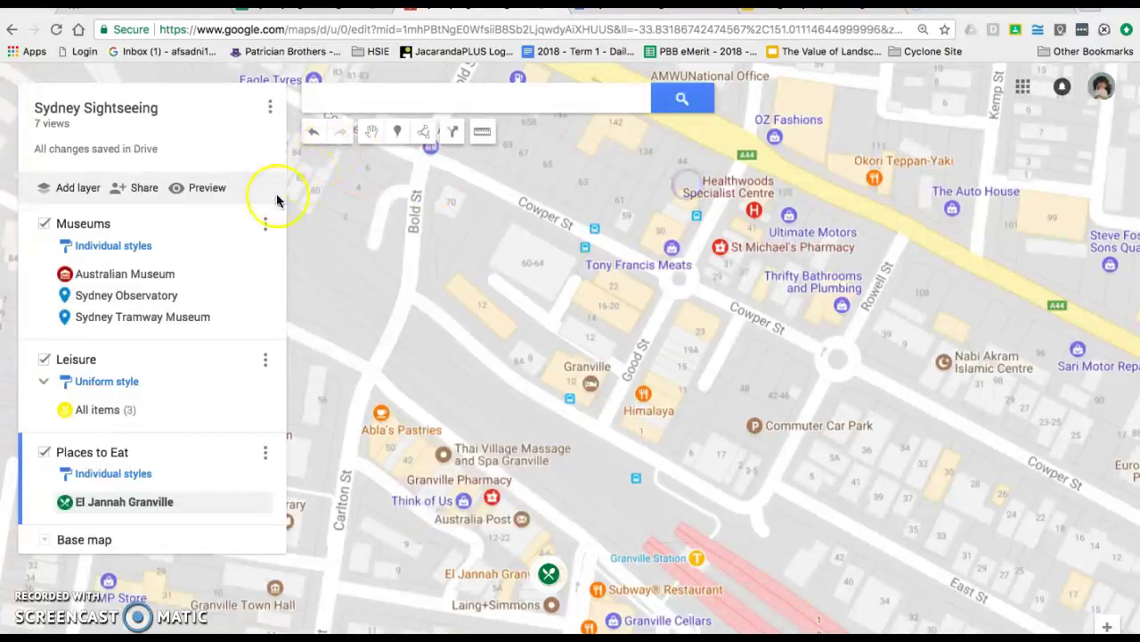
Make Museums the active layer and group its places by Uniform style
left_click(214, 231)
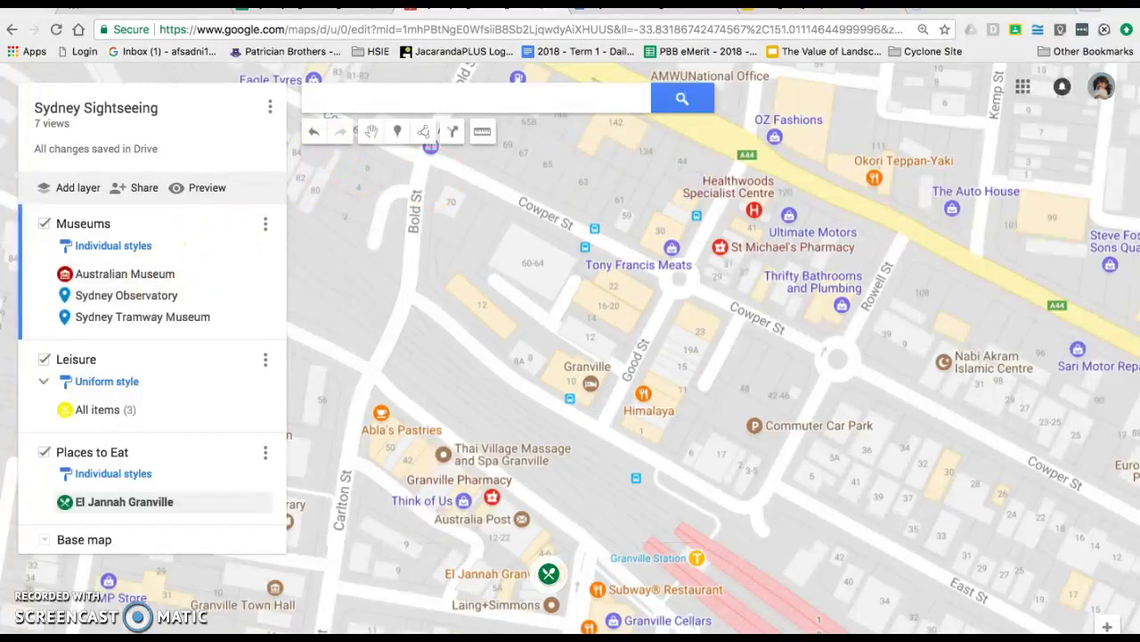
scroll(571, 371, "down", 3)
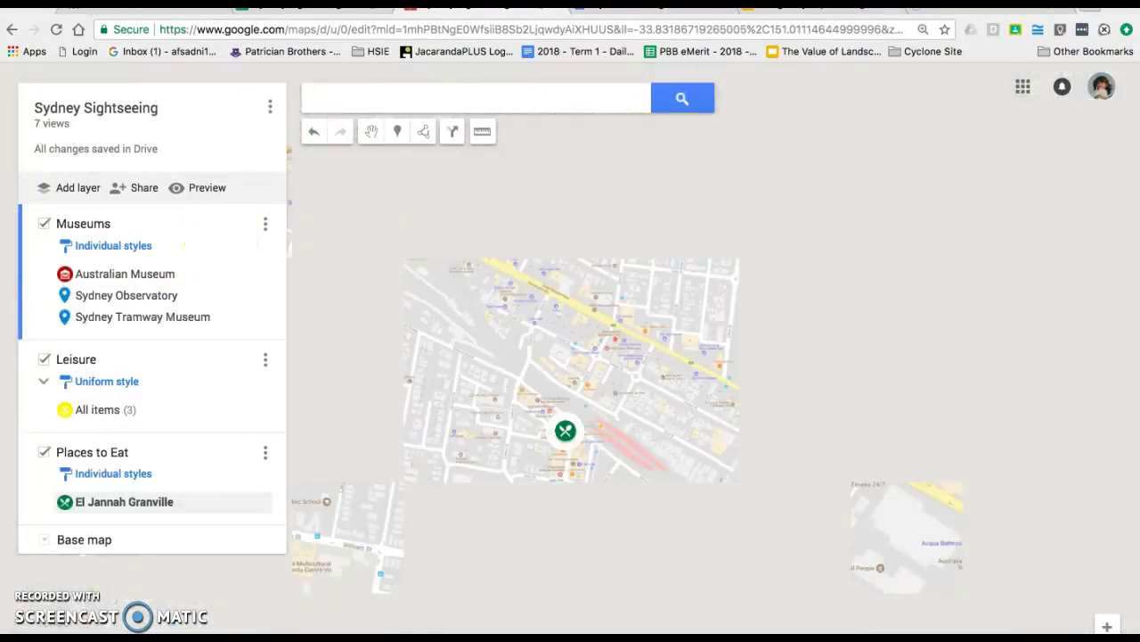
scroll(571, 371, "down", 2)
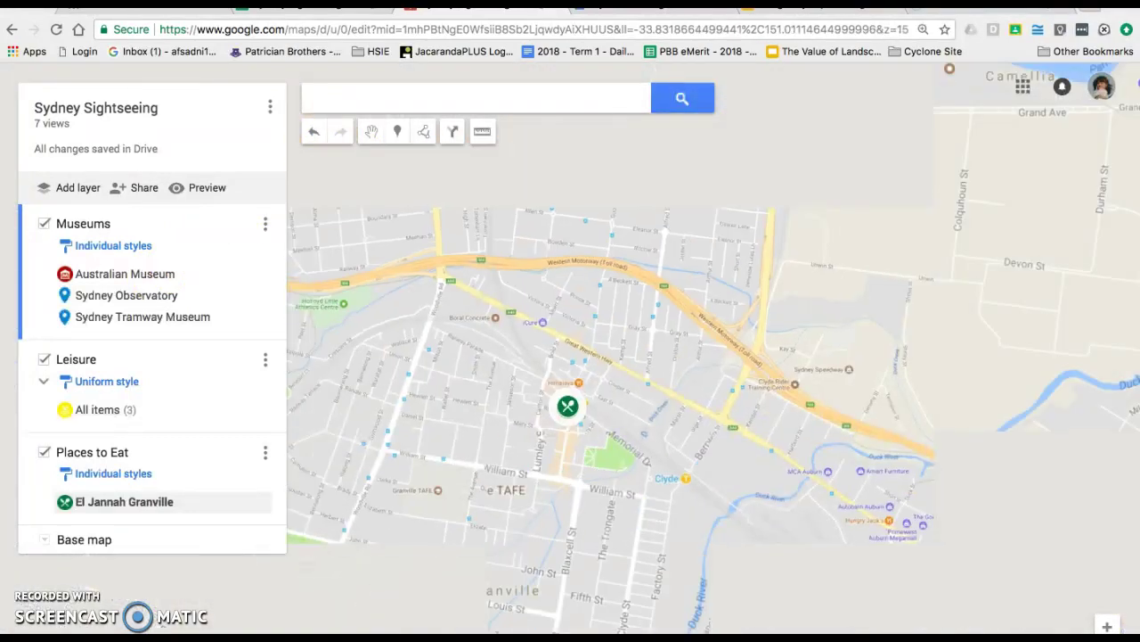
scroll(571, 372, "down", 2)
left_click(1002, 456)
left_click_drag(1003, 456, 634, 247)
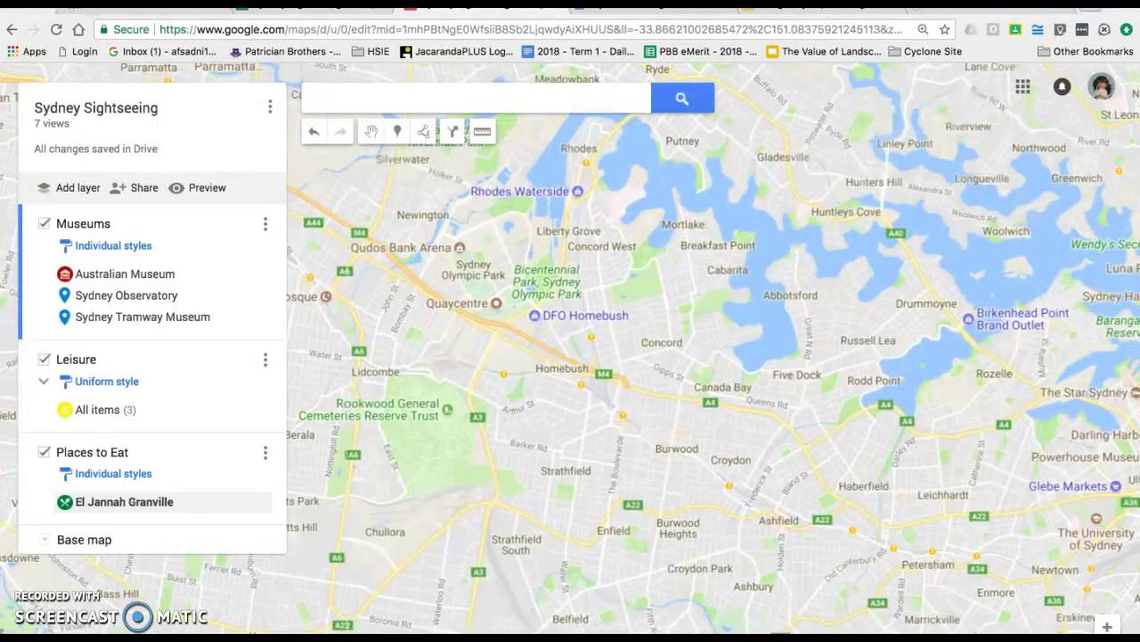
scroll(498, 357, "down", 4)
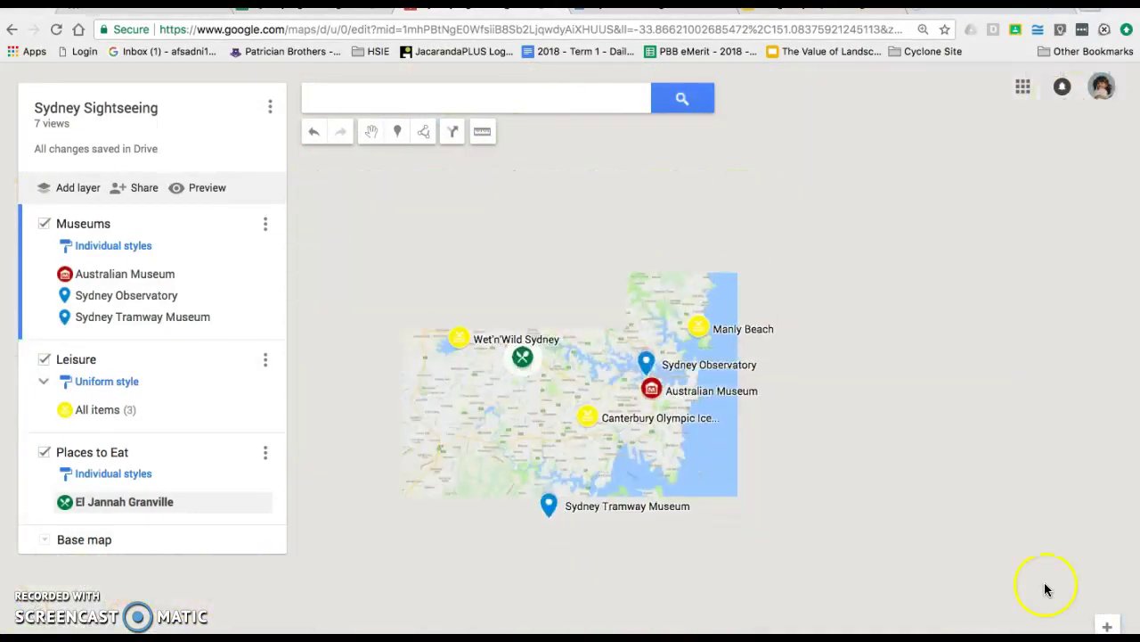
scroll(644, 374, "up", 1)
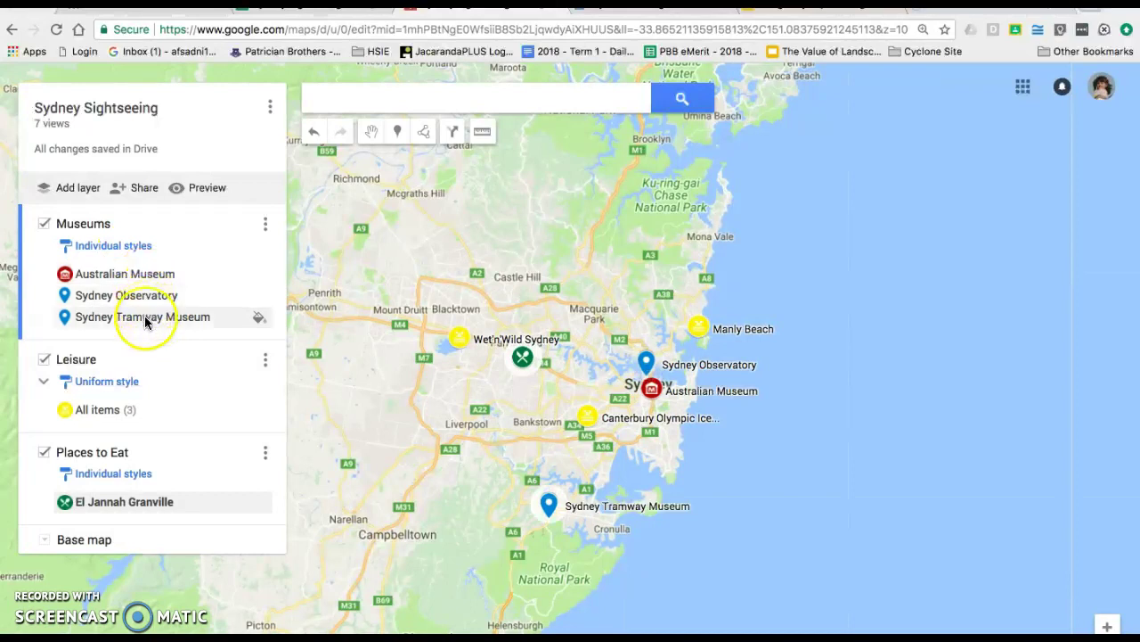
left_click(134, 245)
left_click(167, 251)
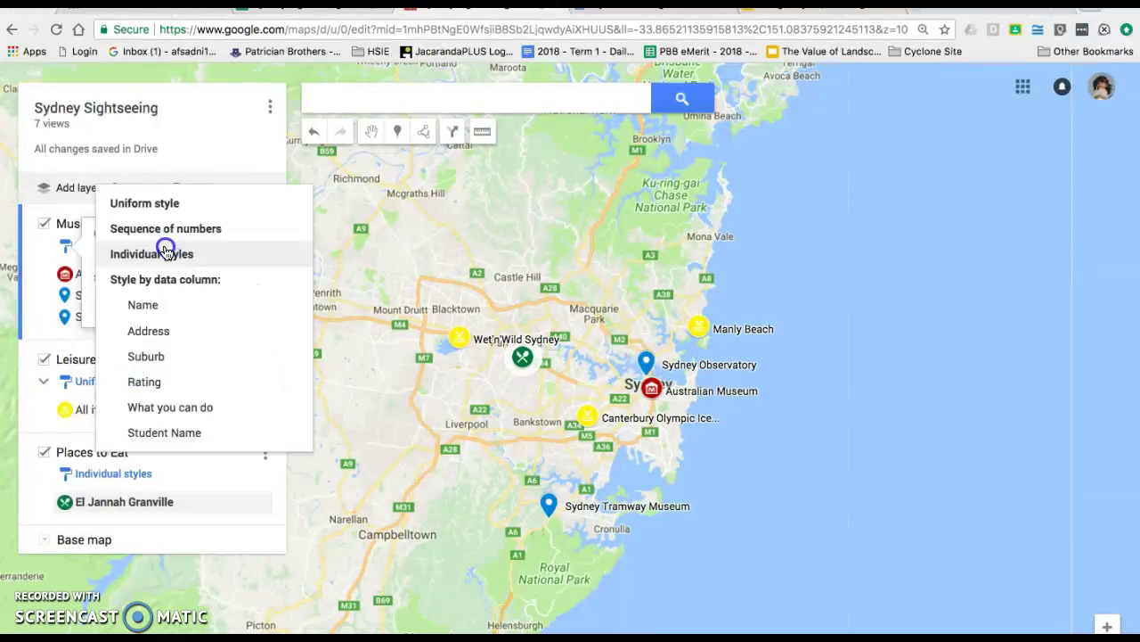
left_click(129, 204)
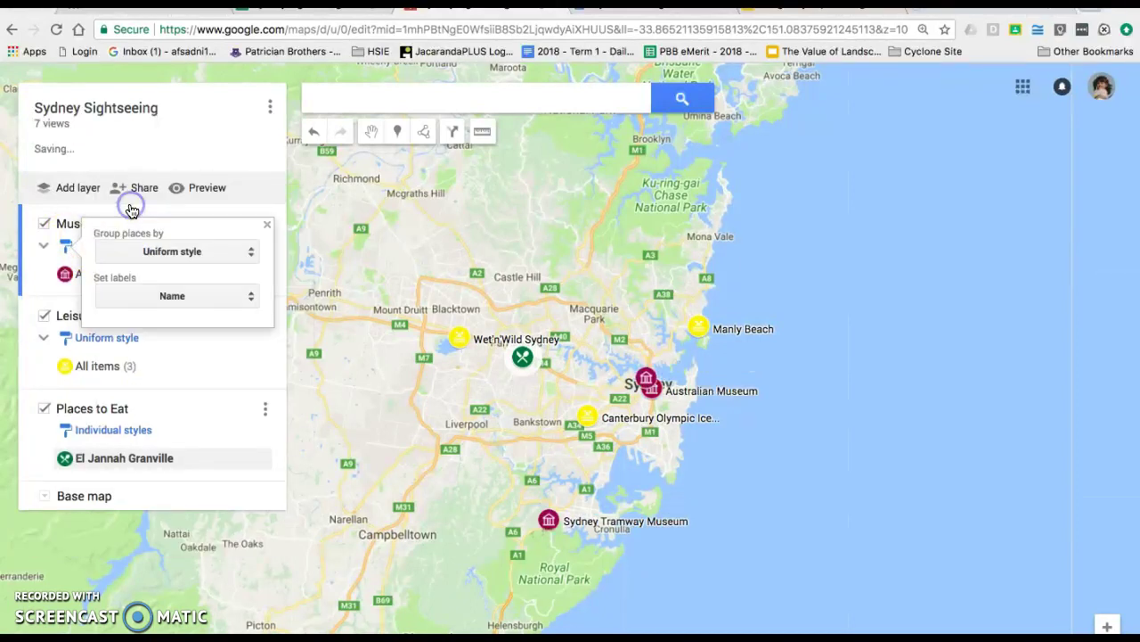
left_click(31, 284)
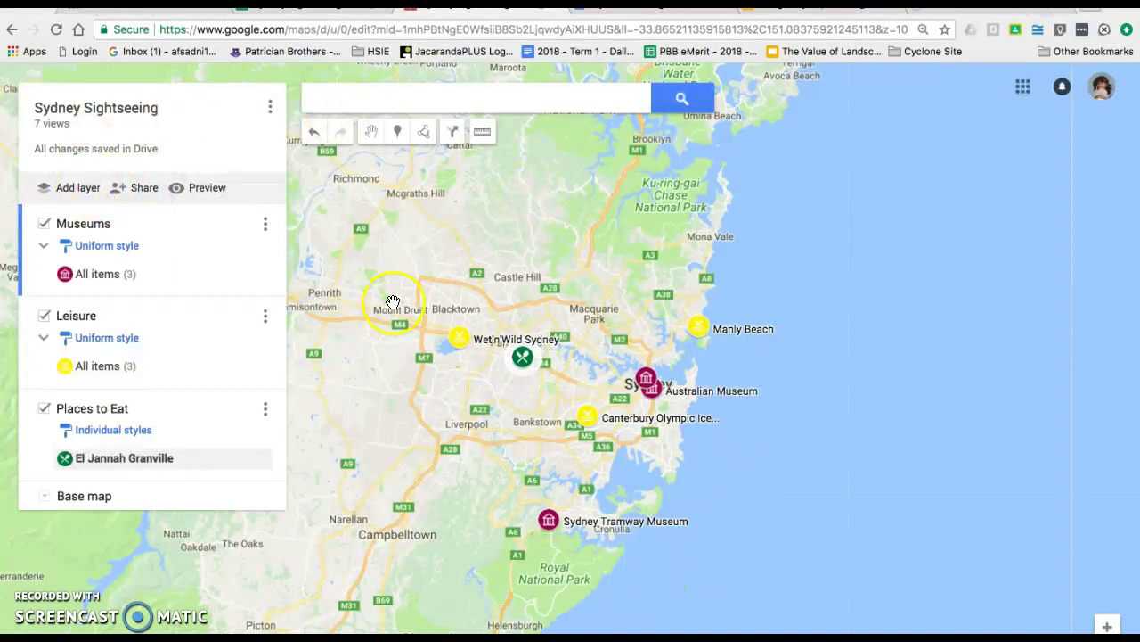
Share the Sydney Sightseeing map with anyone who has the link, with "Can edit" access
left_click(144, 190)
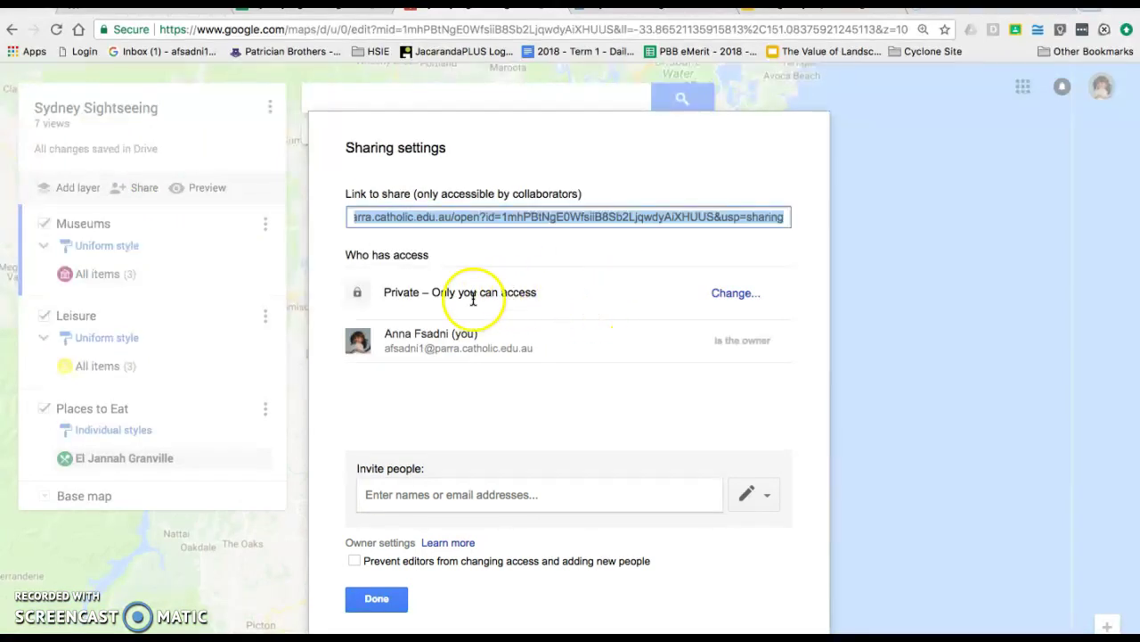
left_click(752, 303)
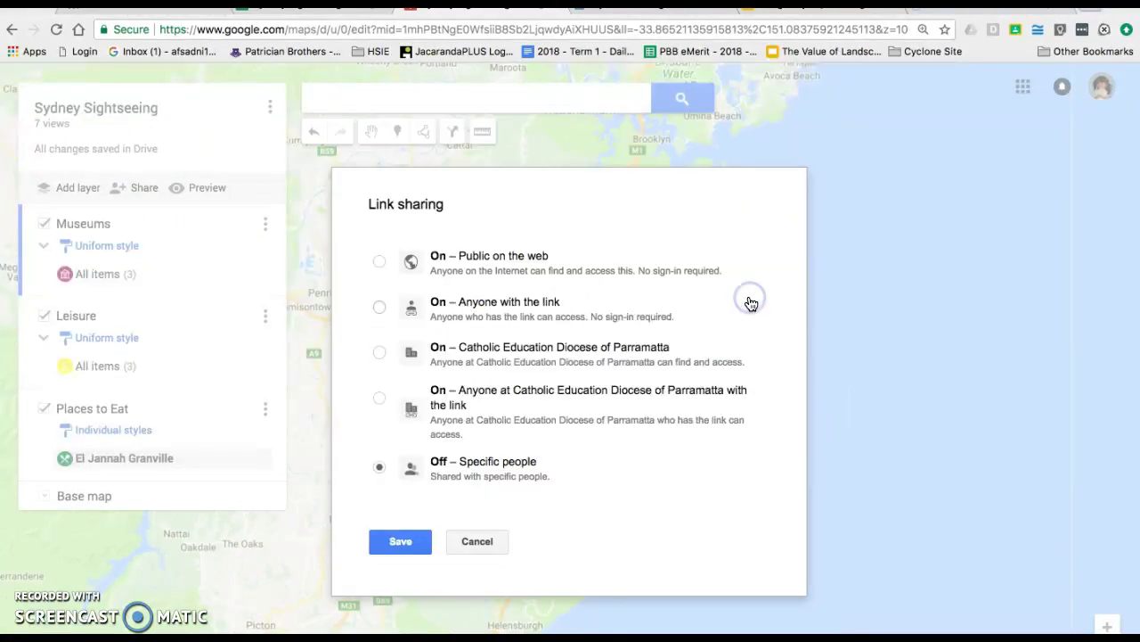
left_click(487, 302)
left_click(591, 524)
left_click(597, 551)
left_click(381, 577)
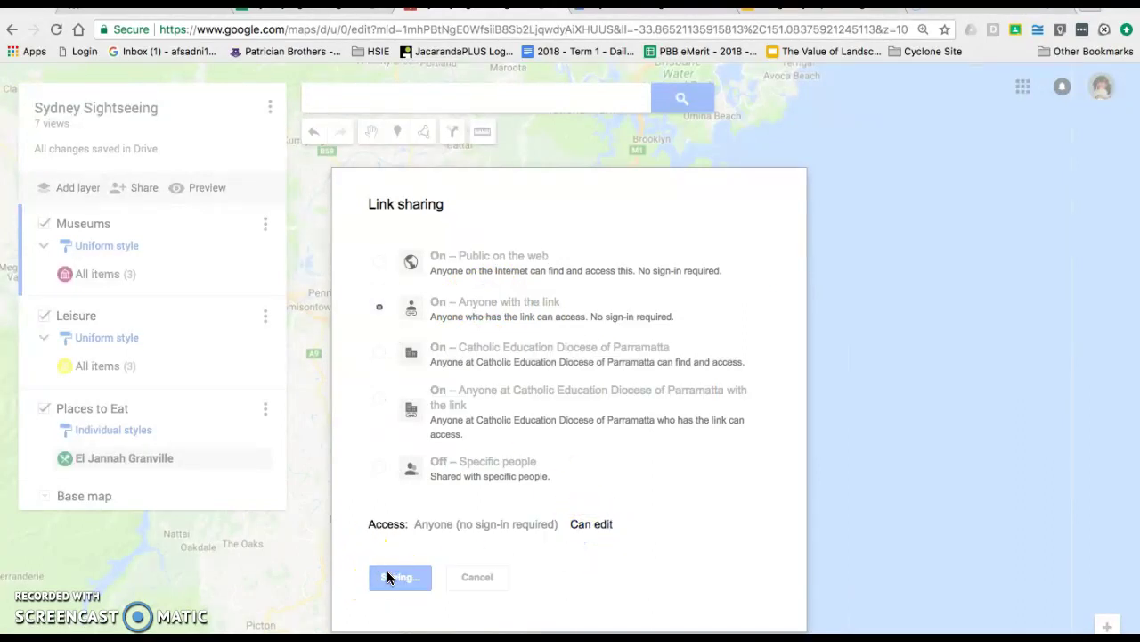
left_click(374, 597)
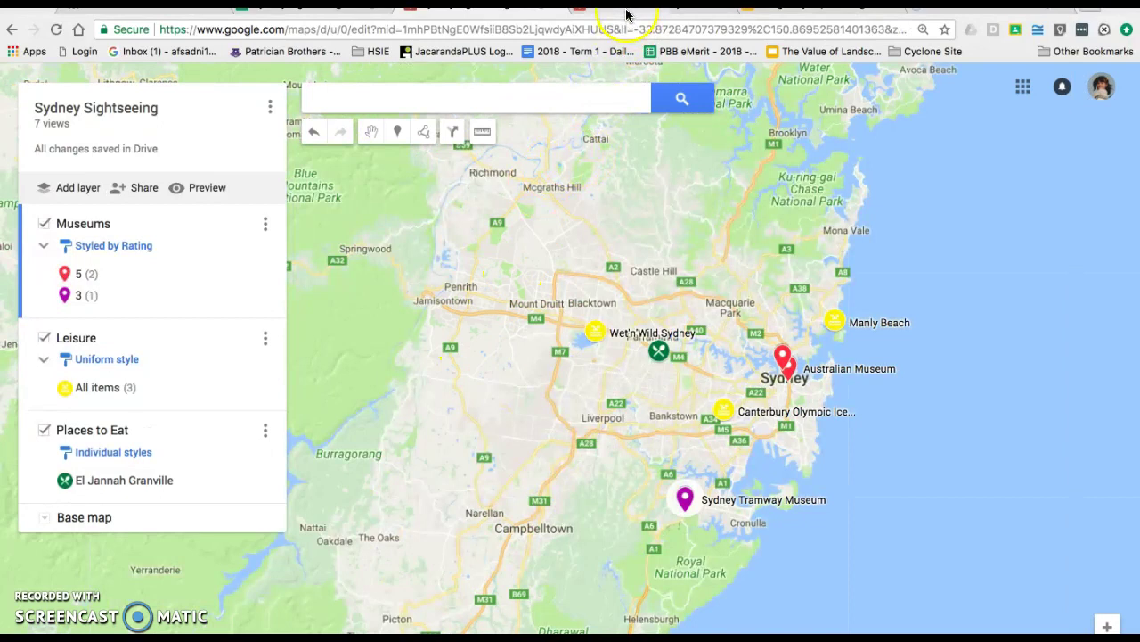
Switch to the Natural Disasters by 8G Geography map and view the details of its Philippines, Chernobyl and Iran Blizzard placemarks
left_click(627, 8)
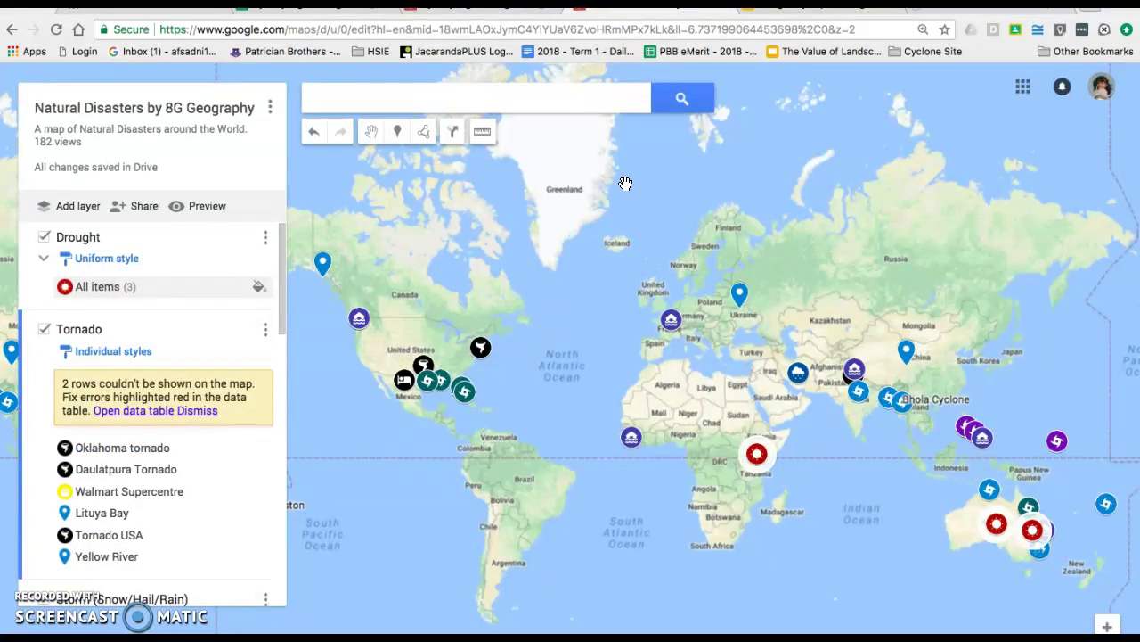
left_click_drag(609, 319, 576, 292)
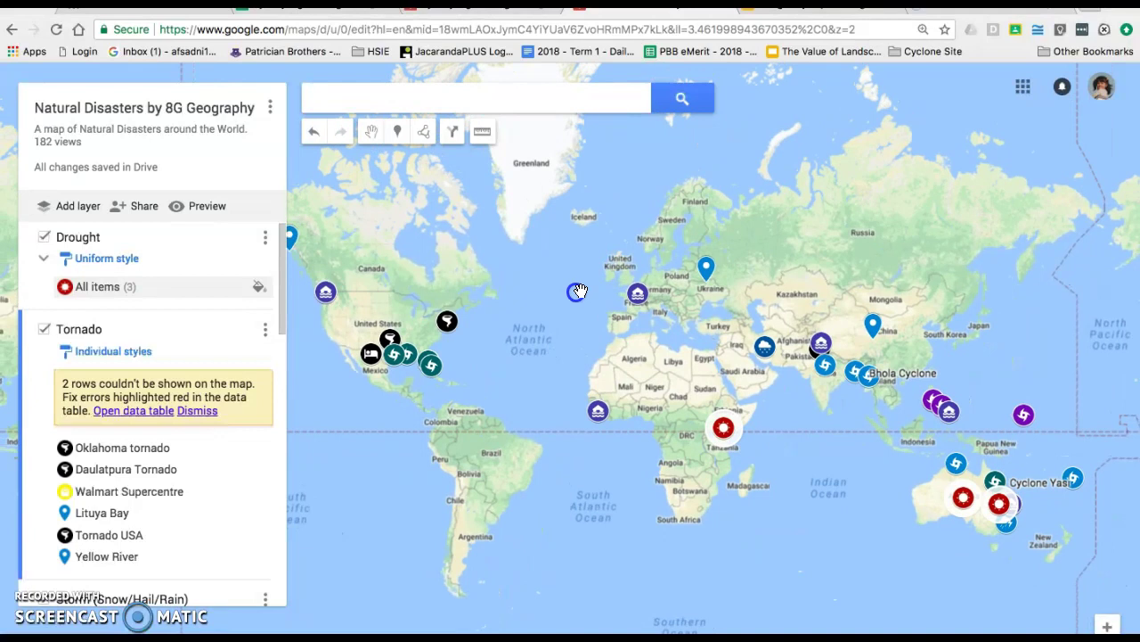
left_click(954, 414)
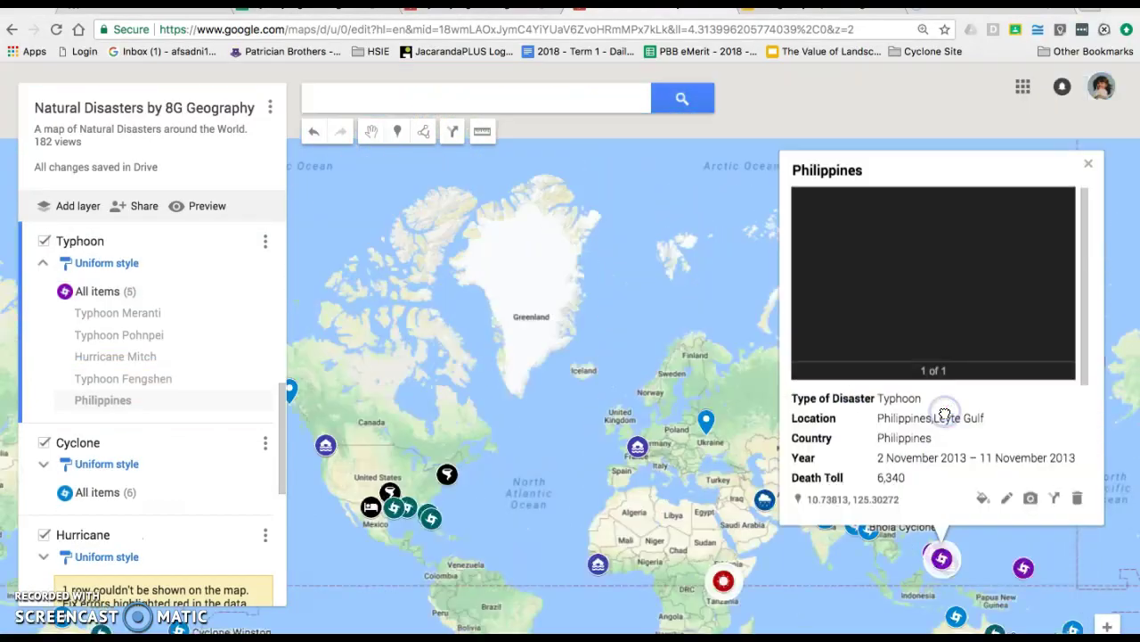
left_click(713, 426)
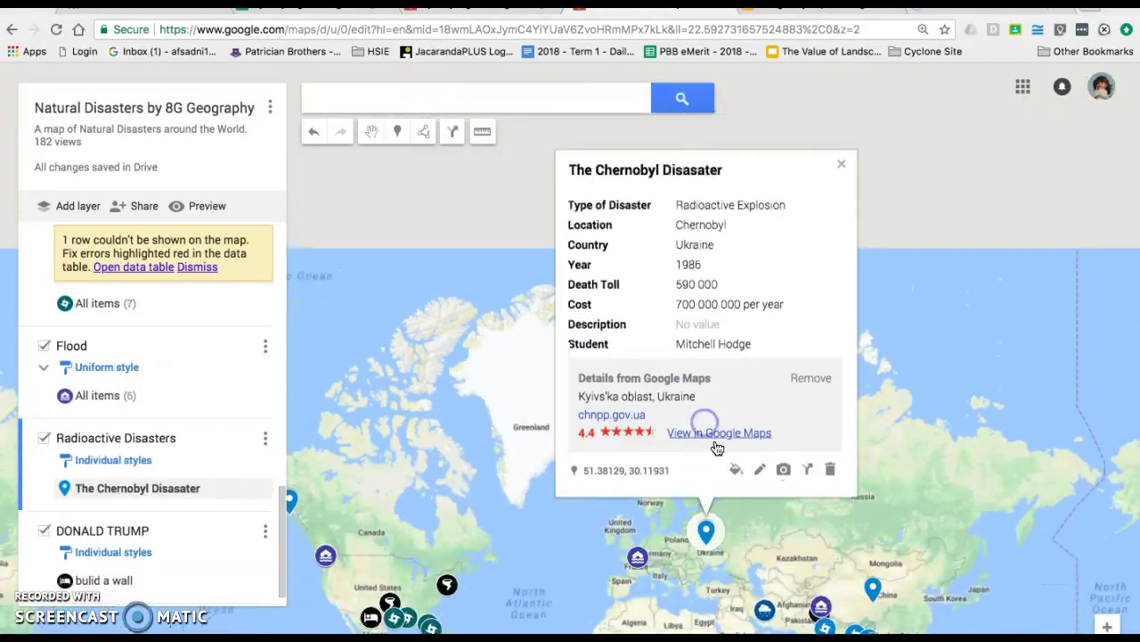
left_click(766, 608)
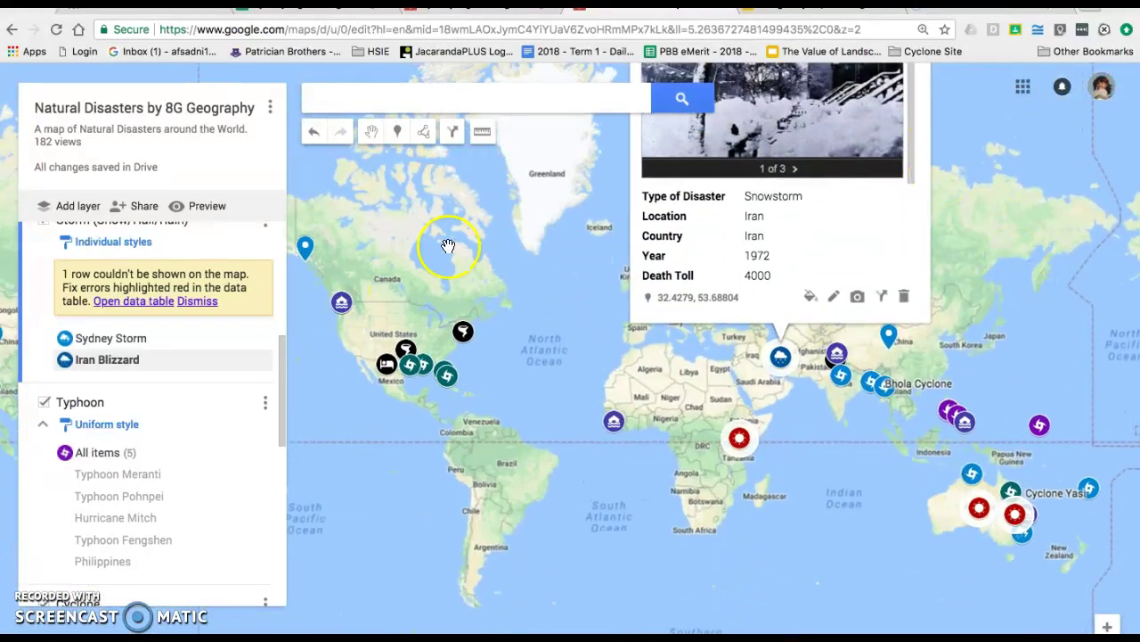
View the "bulid a wall" placemark in the last layer and the Walmart Supercentre placemark in the Tornado layer
left_click_drag(283, 398, 267, 545)
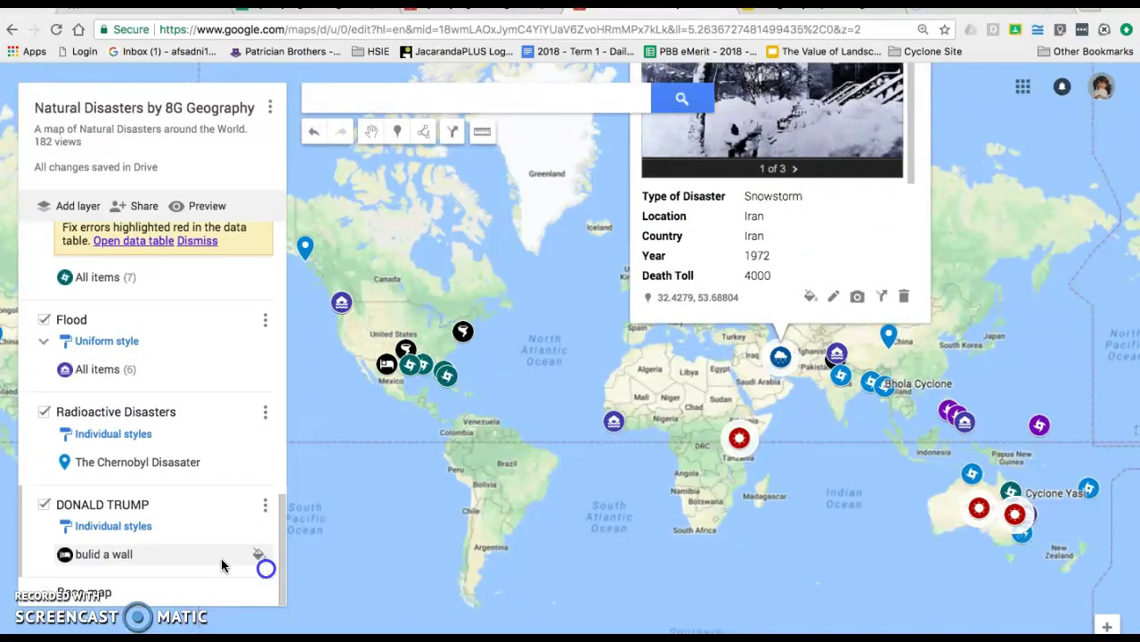
left_click(160, 553)
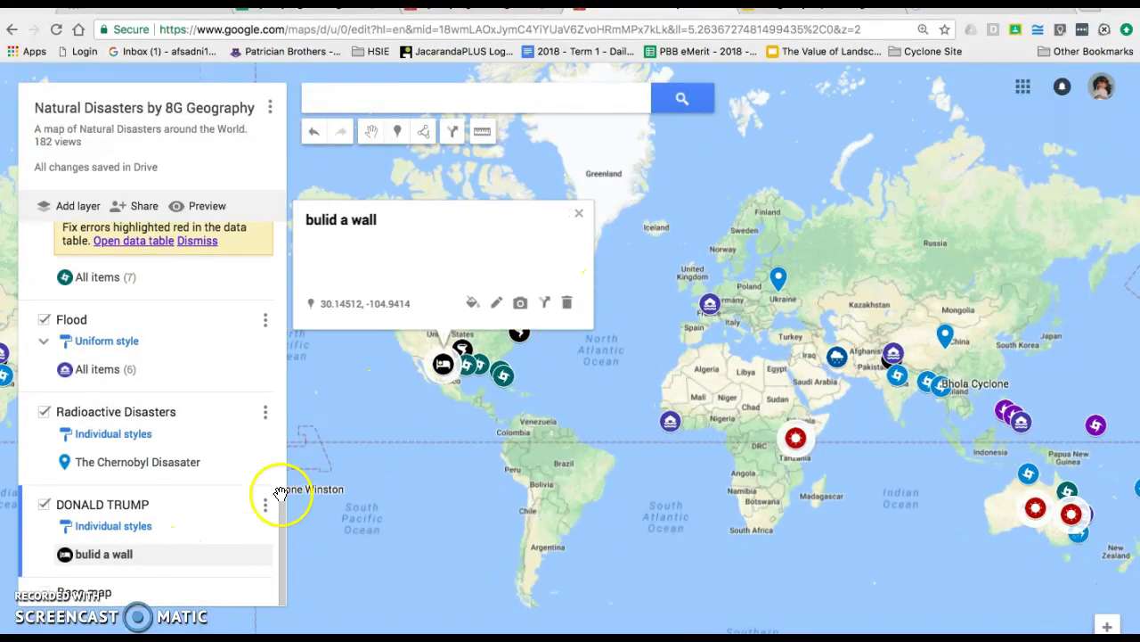
left_click_drag(282, 505, 262, 294)
left_click(187, 283)
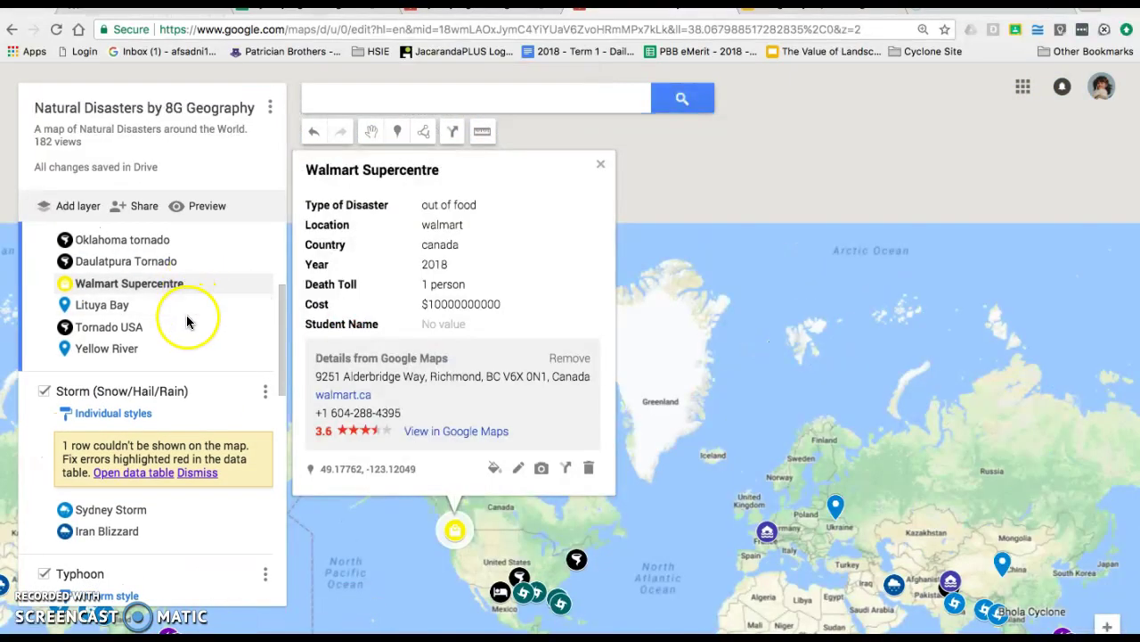
Open the data table of the Storm (Snow/Hail/Rain) layer and examine its rows for location errors
left_click(266, 392)
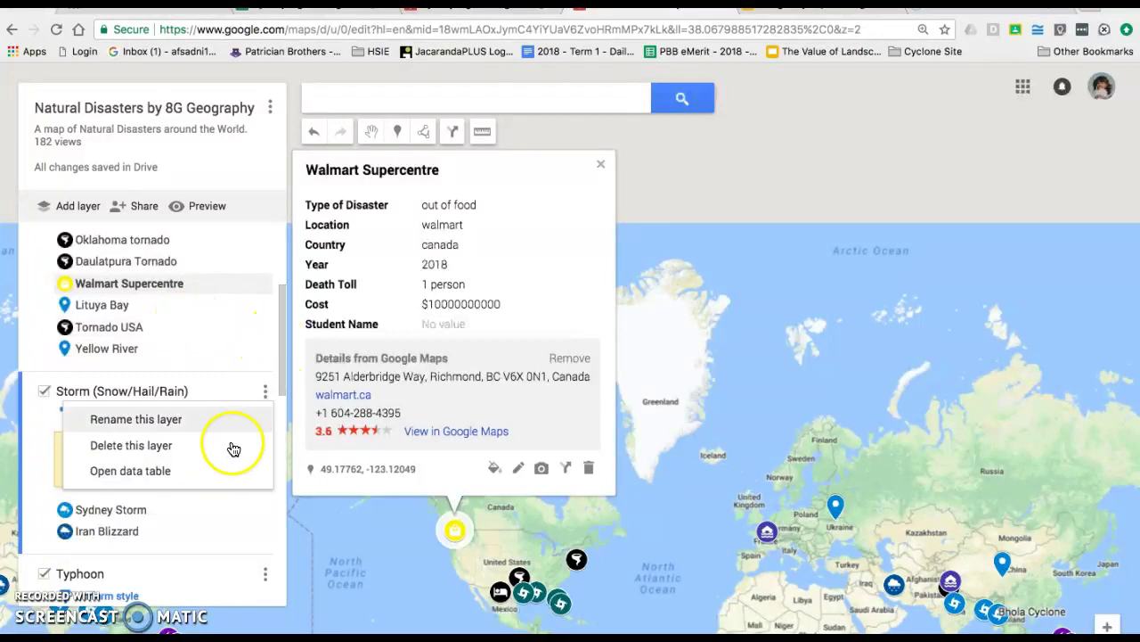
left_click(215, 479)
left_click(215, 478)
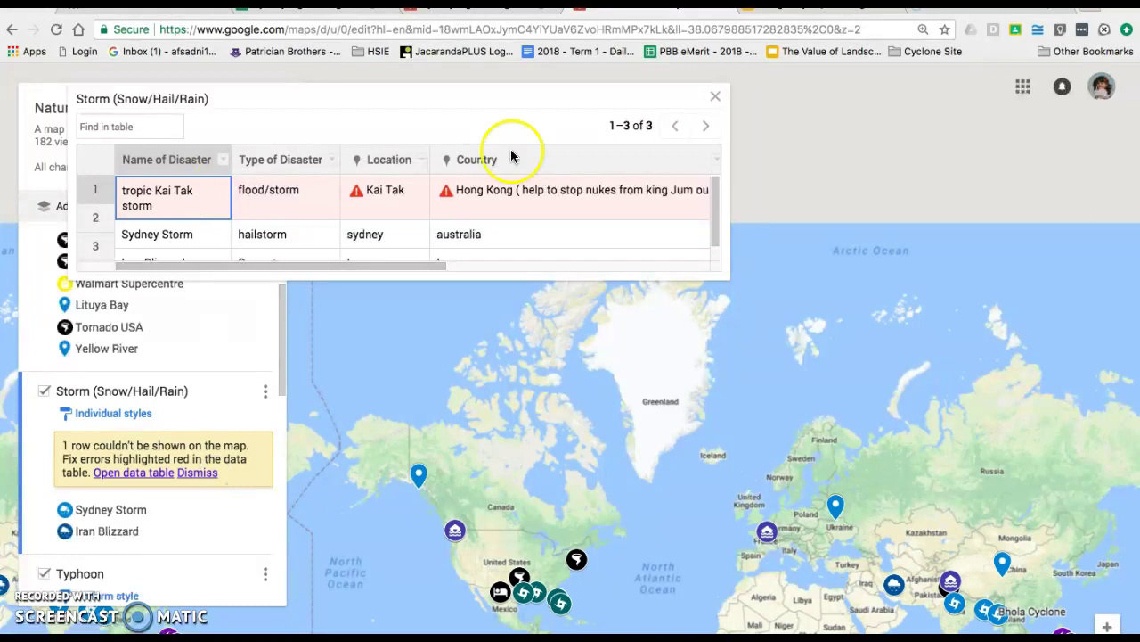
scroll(720, 194, "down", 1)
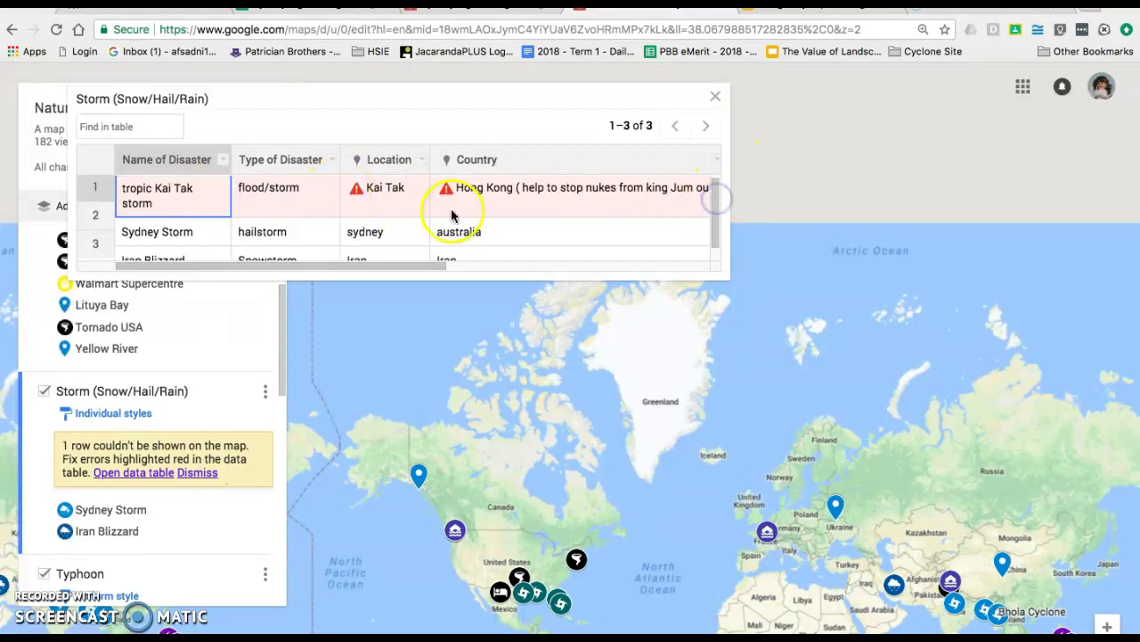
Correct the Country of the tropic Kai Tak storm row to Hong Kong, and close the data table and the placemark details
double_click(543, 200)
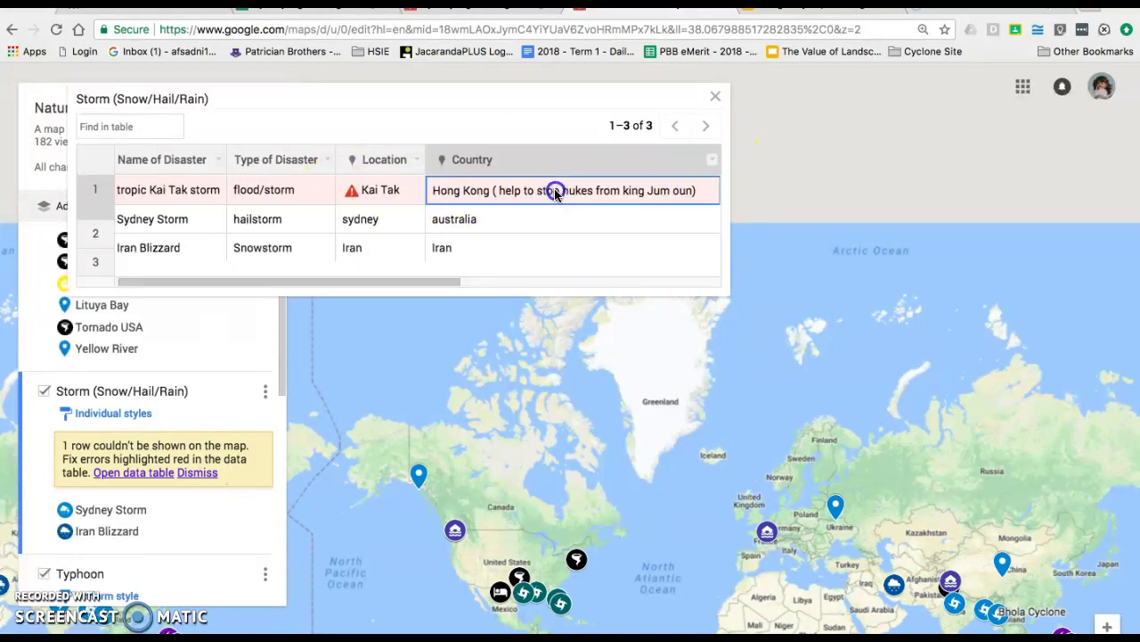
left_click(684, 193)
left_click_drag(710, 196, 607, 196)
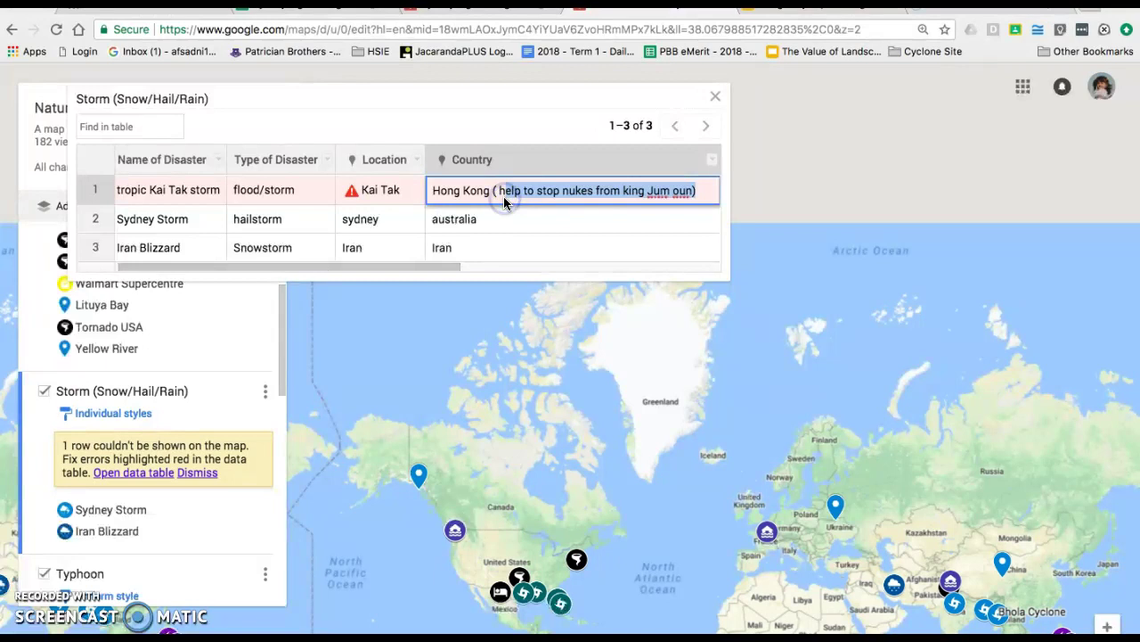
key("BackSpace")
left_click(588, 206)
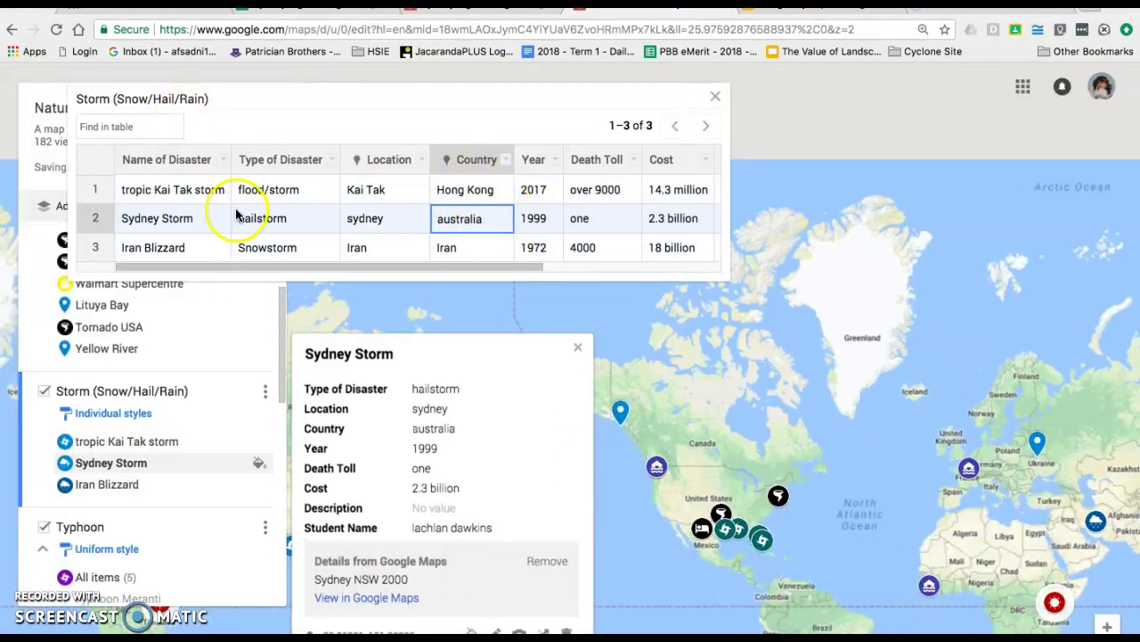
left_click(721, 96)
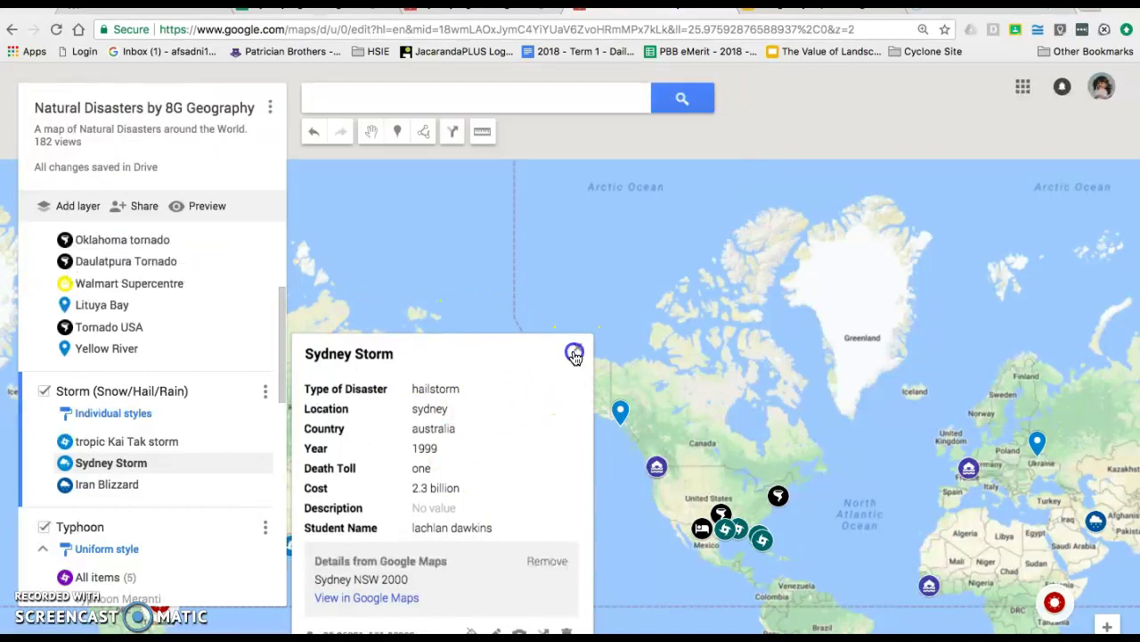
left_click(577, 347)
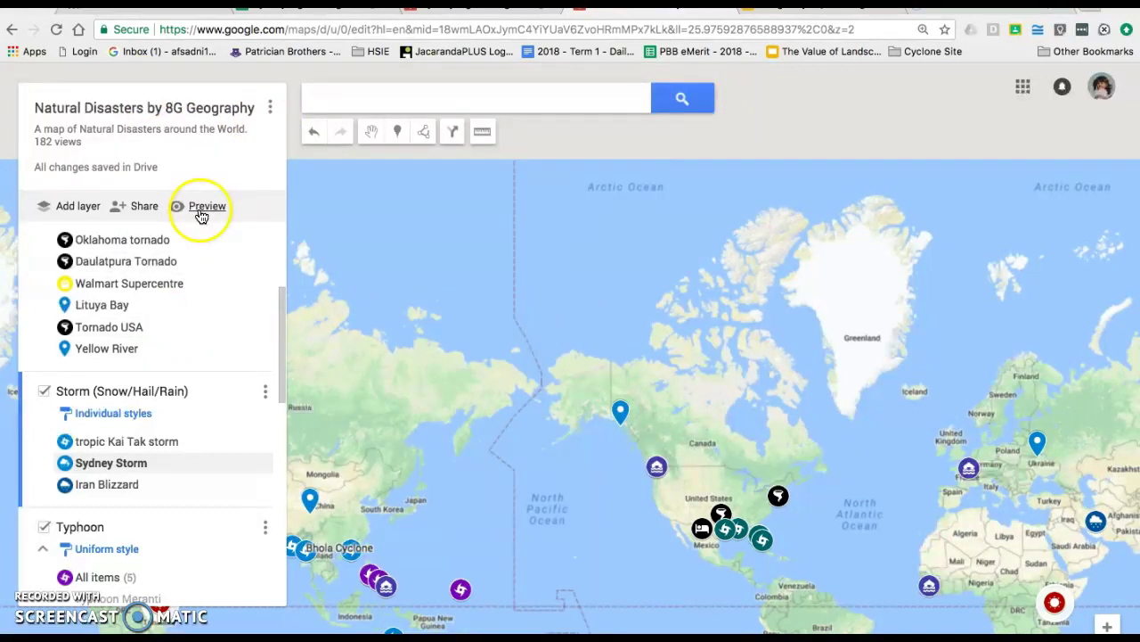
Preview the Natural Disasters map in view-only mode and search it for "flood"
left_click(204, 209)
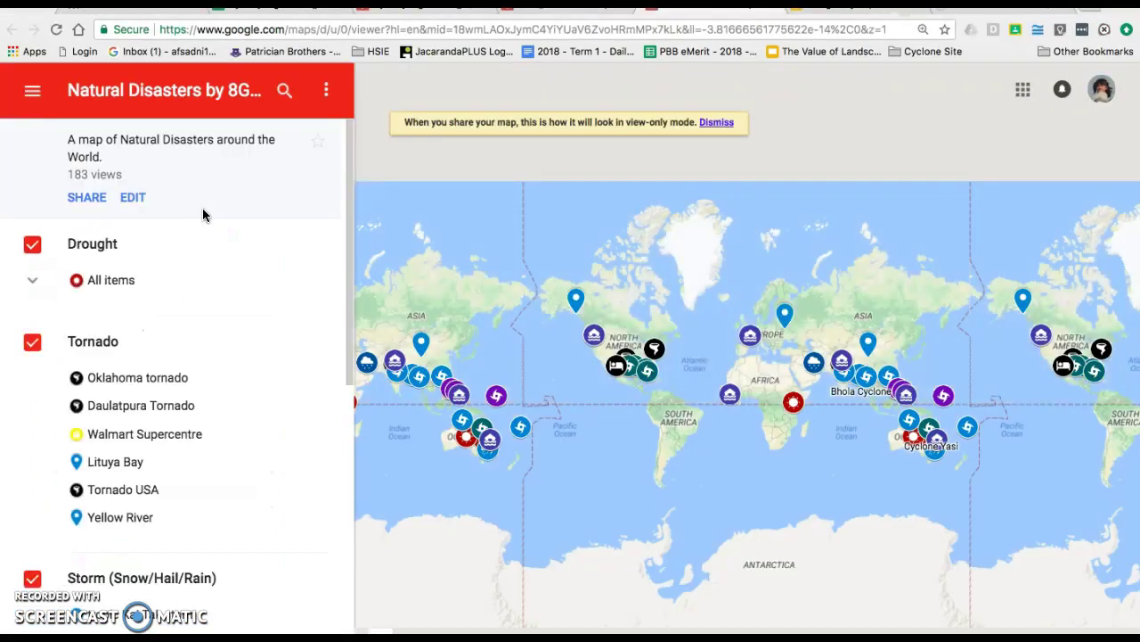
left_click(284, 90)
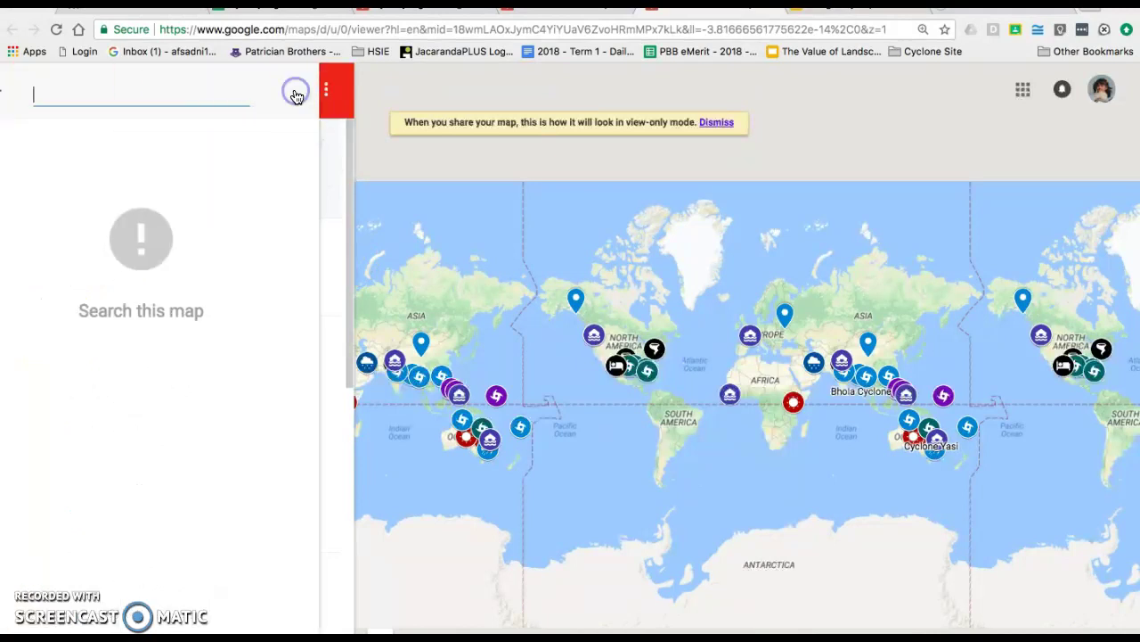
type("flood")
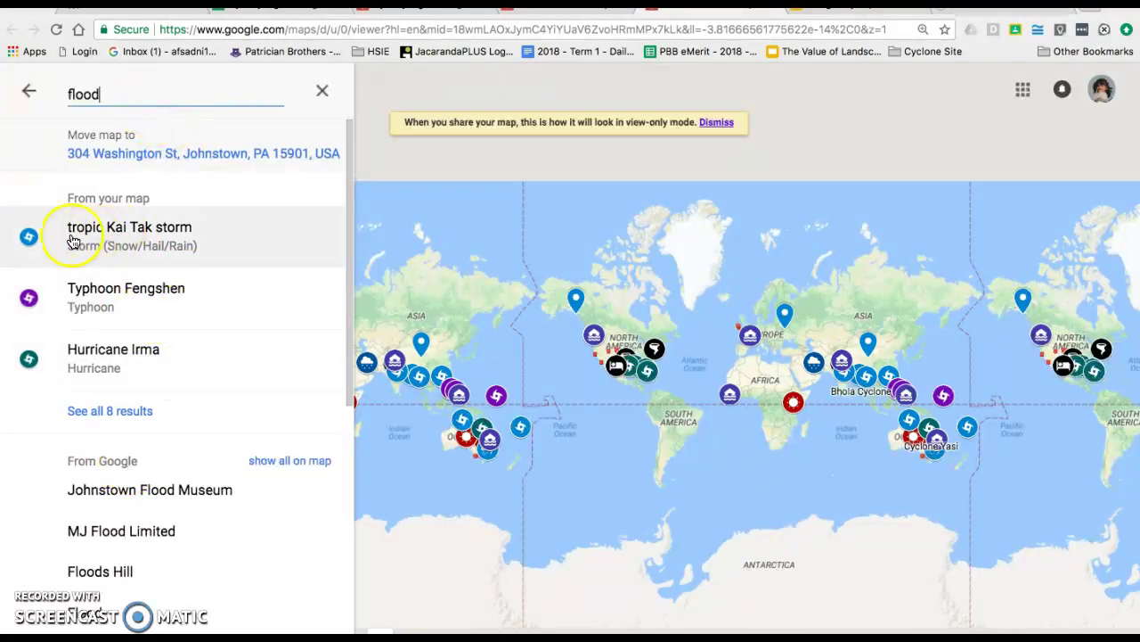
View the full details of the tropic Kai Tak storm search result, and return to the map's layer list
left_click(41, 239)
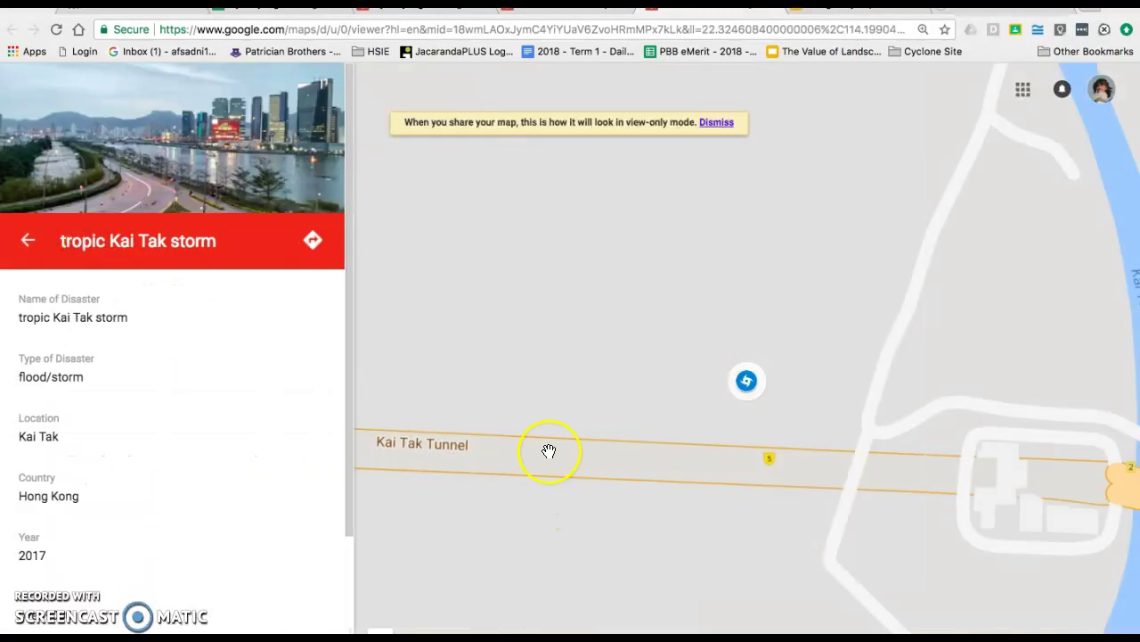
mouse_move(800, 466)
left_mouse_down()
mouse_move(827, 297)
mouse_move(845, 365)
left_mouse_up()
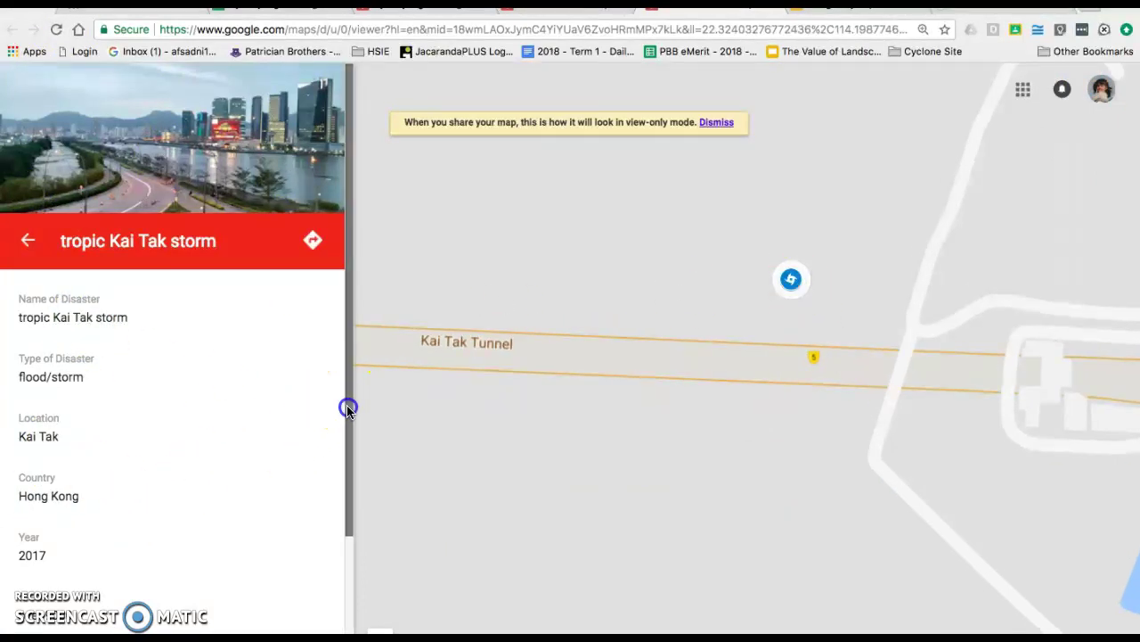
scroll(348, 405, "down", 3)
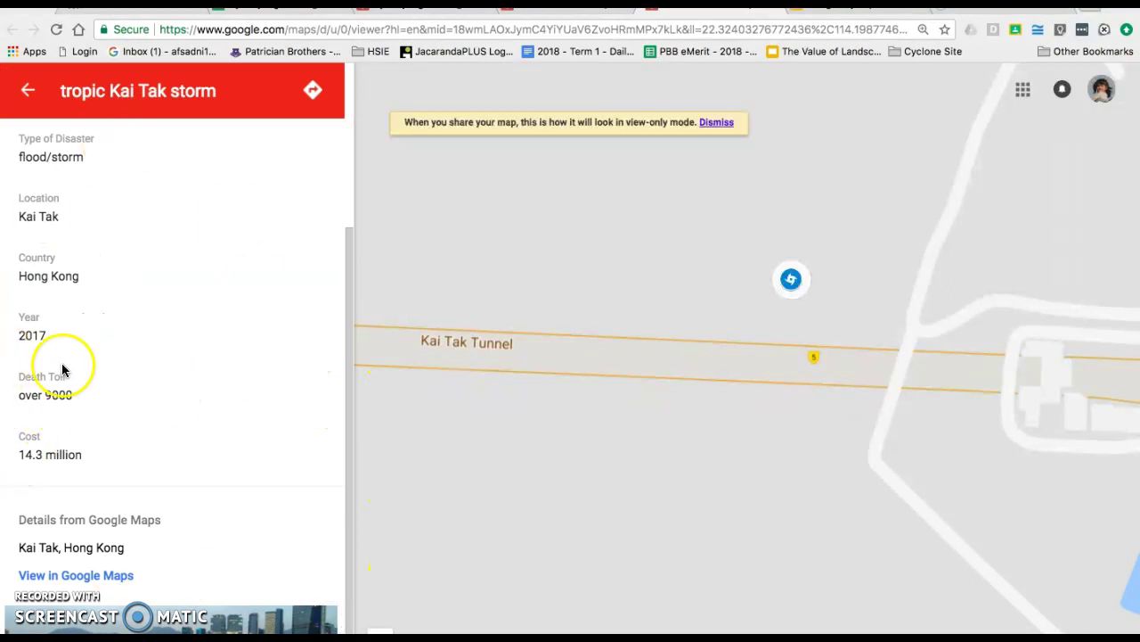
left_click(27, 90)
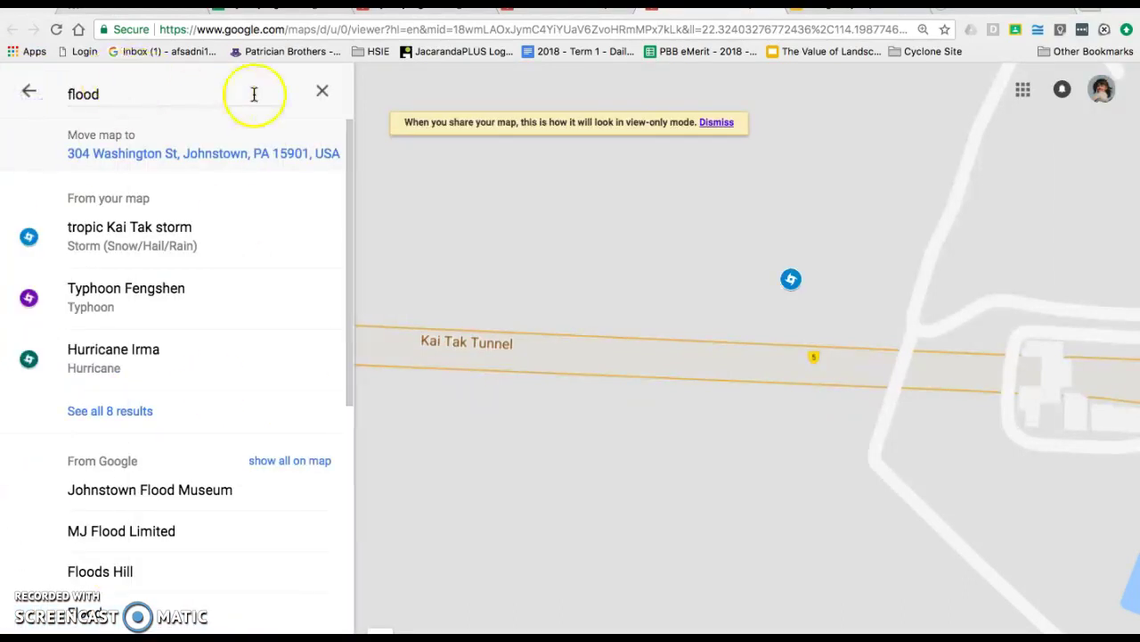
left_click(29, 91)
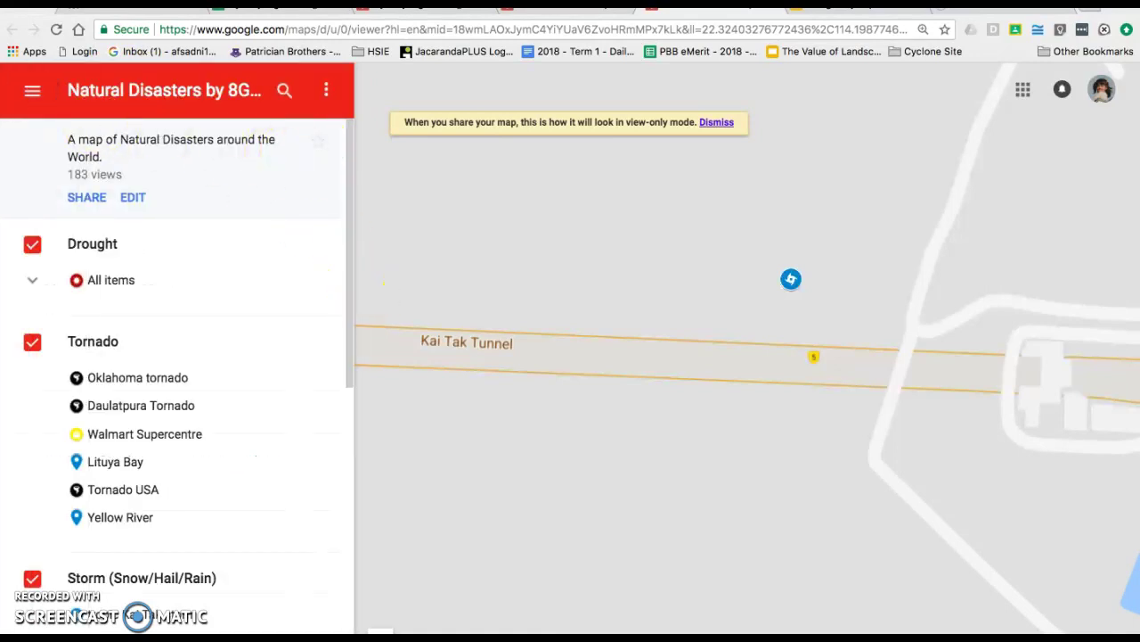